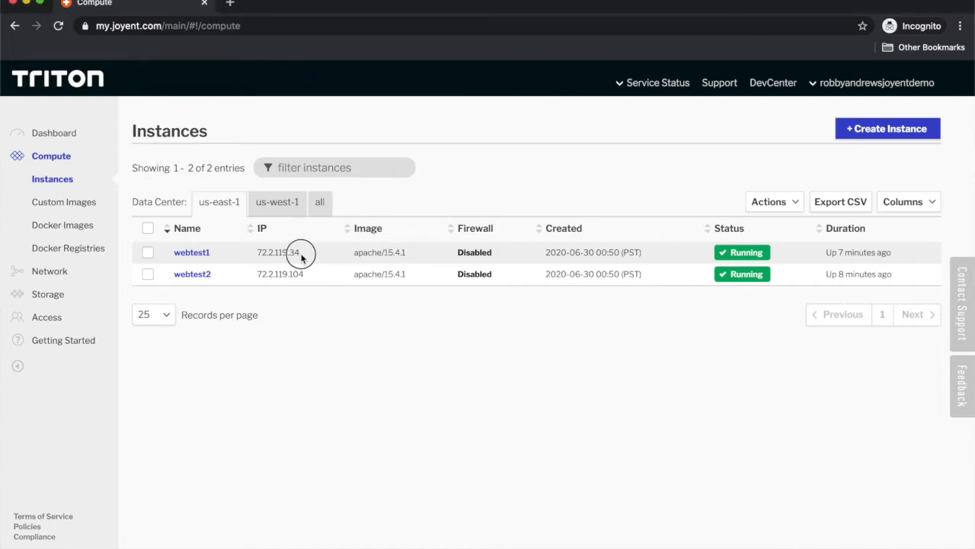
# - Open webtest1's IP address 72.2.119.34 in a new browser tab to check its web page
pyautogui.moveTo(255, 252); pyautogui.dragTo(309, 255)
pyautogui.press('super+c')
pyautogui.press('super+t')
pyautogui.press('super+v')
pyautogui.press('Return')
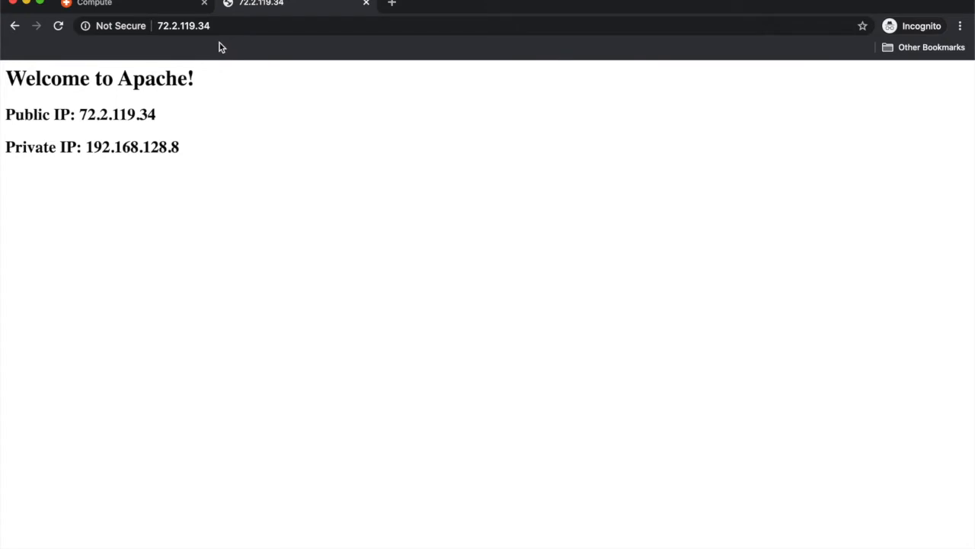
# - Return to the instances list and open webtest2's IP address 72.2.119.104 in another new browser tab
pyautogui.click(183, 8)
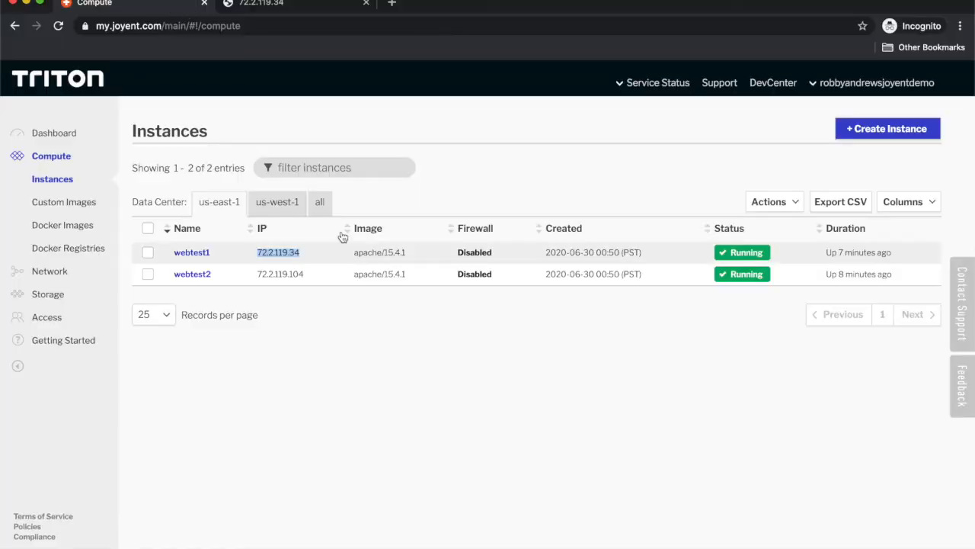
pyautogui.moveTo(313, 276); pyautogui.dragTo(252, 277)
pyautogui.hotkey('ctrl', 'c')
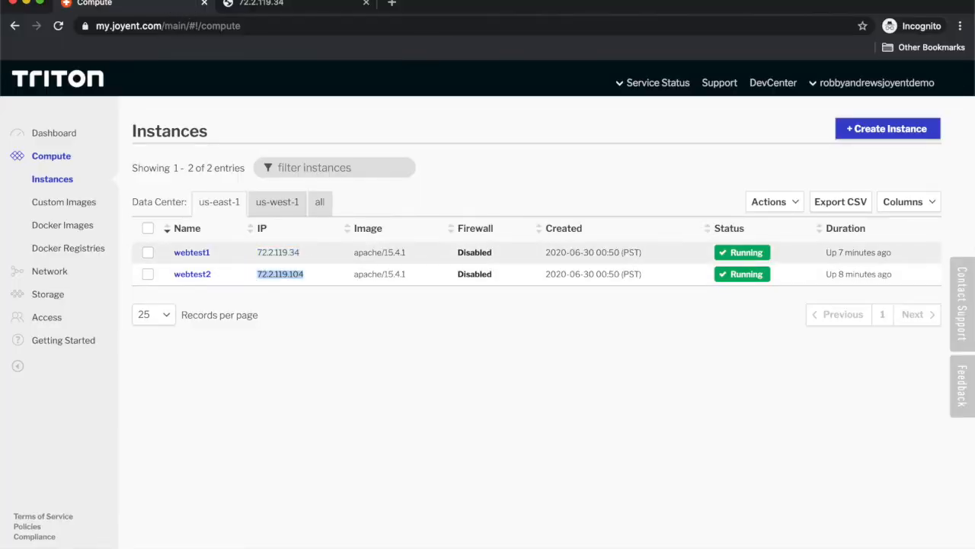
pyautogui.click(394, 4)
pyautogui.hotkey('ctrl', 'v')
pyautogui.press('Return')
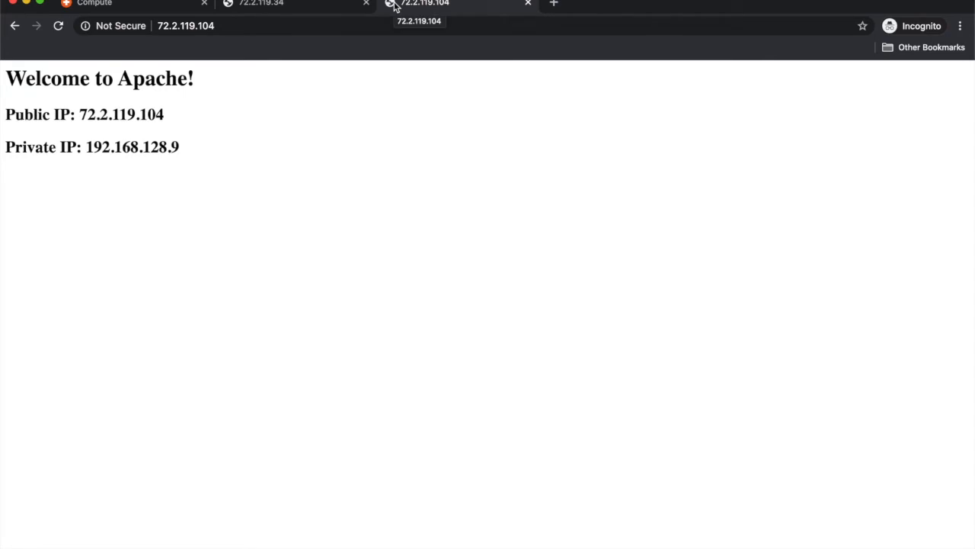
# - Return to the instances list and enable the firewall for both webtest1 and webtest2
pyautogui.click(148, 9)
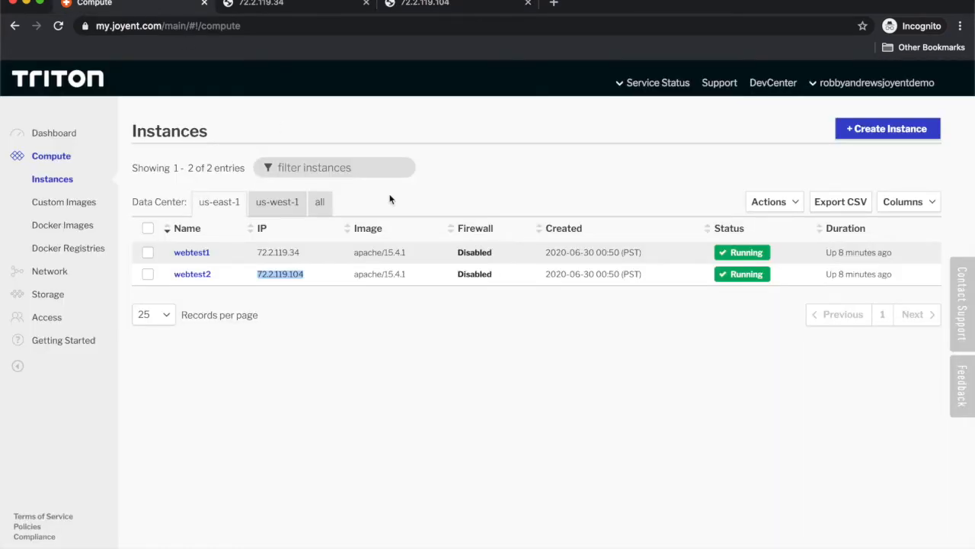
pyautogui.click(507, 207)
pyautogui.click(149, 254)
pyautogui.click(149, 275)
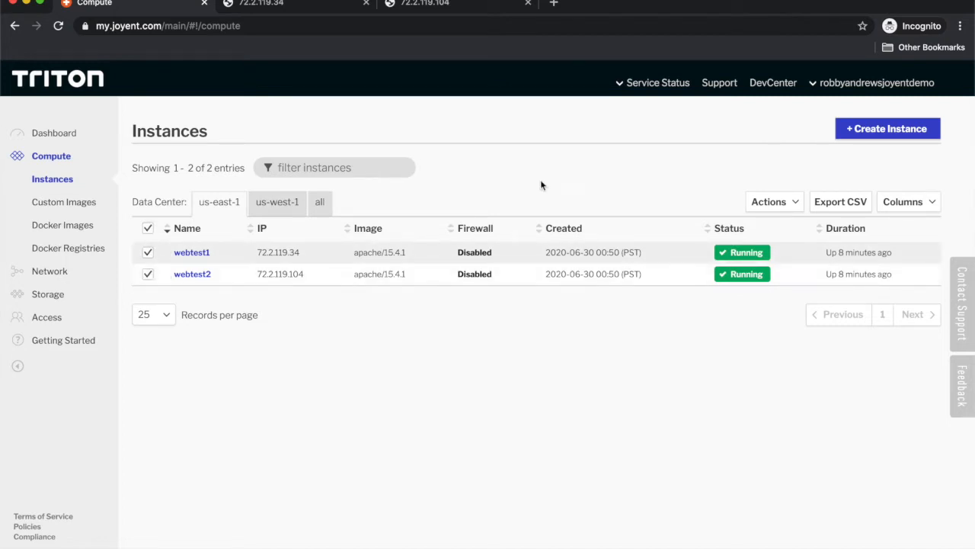
pyautogui.click(768, 199)
pyautogui.click(783, 260)
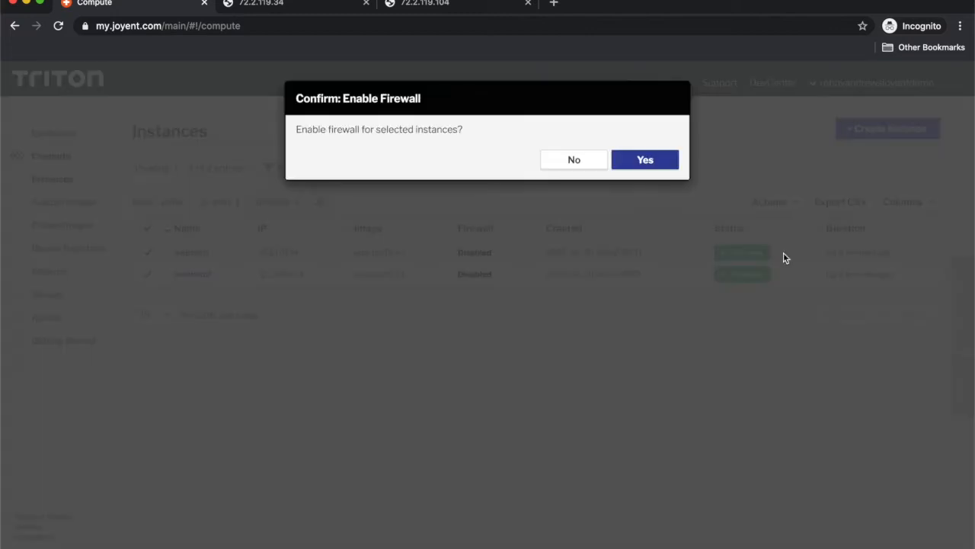
pyautogui.click(679, 156)
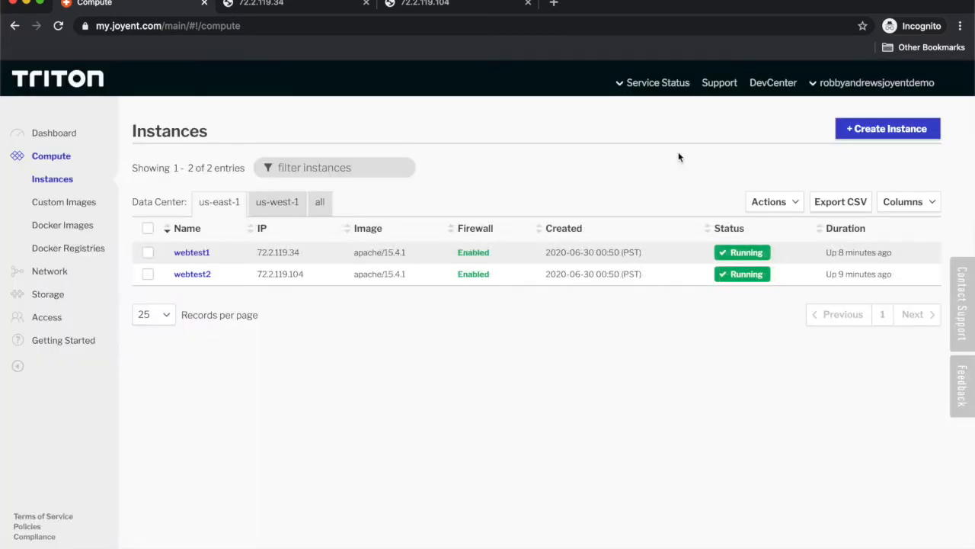
# - Reload the web pages of both instances to test access with the firewall enabled
pyautogui.click(338, 6)
pyautogui.press('super+r')
pyautogui.click(424, 5)
pyautogui.press('super+r')
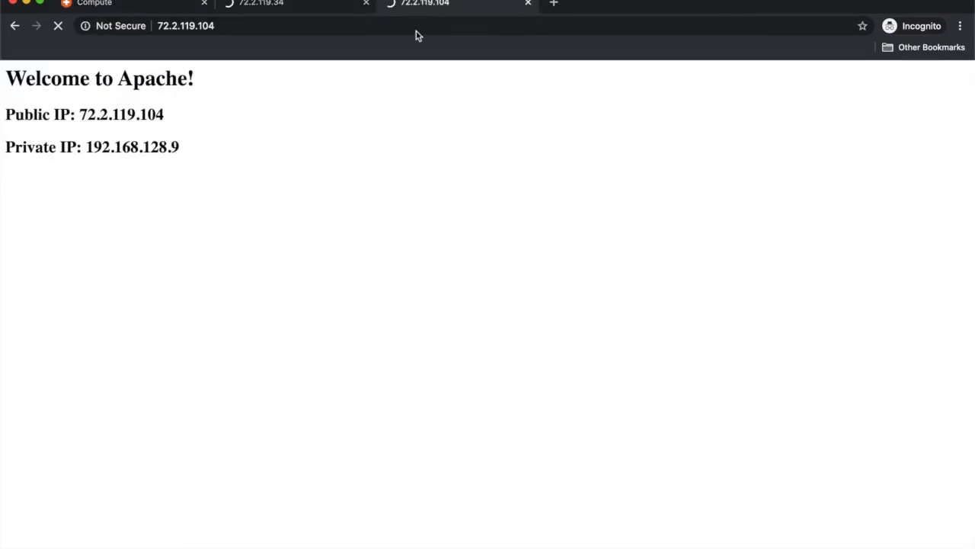
# - Open the form for a new Cloud Firewall rule in the network section and close both web server test pages
pyautogui.click(185, 7)
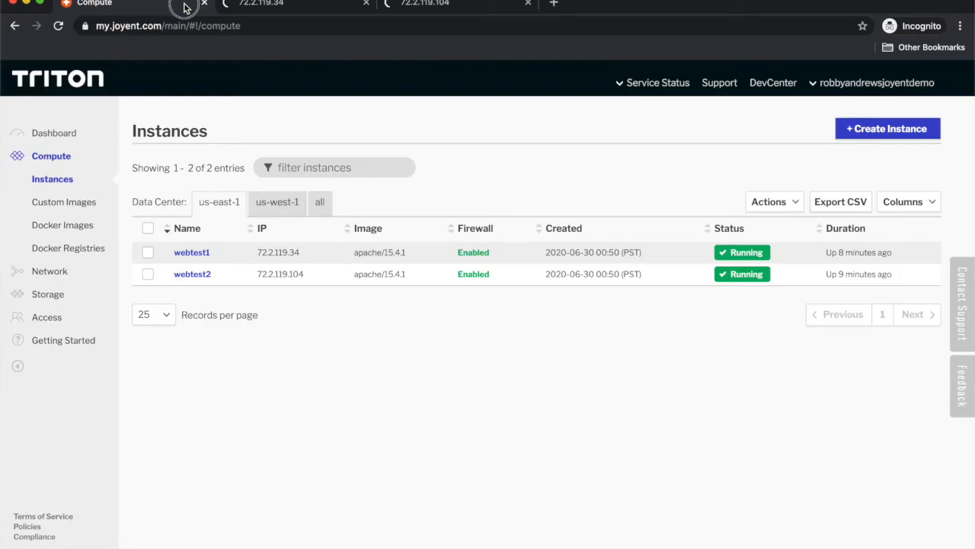
pyautogui.click(95, 279)
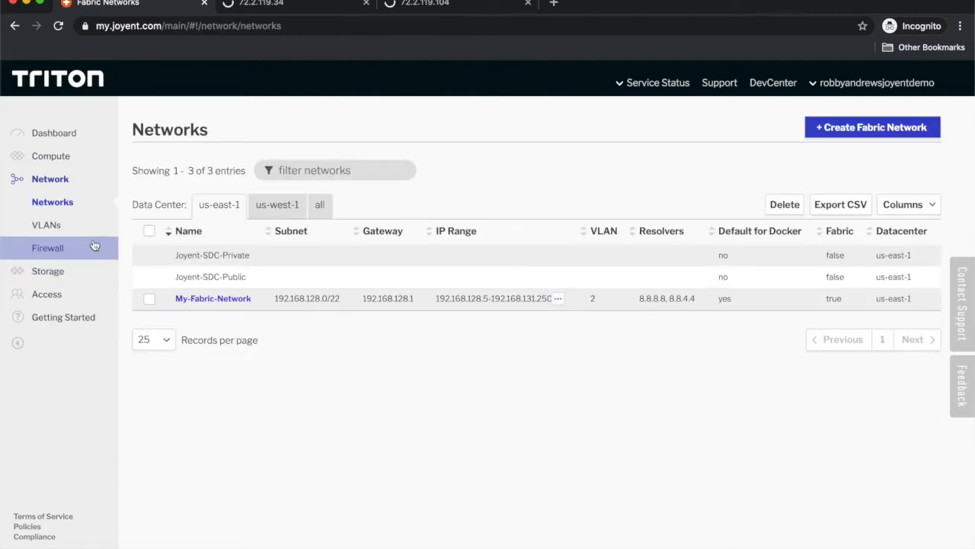
pyautogui.click(94, 246)
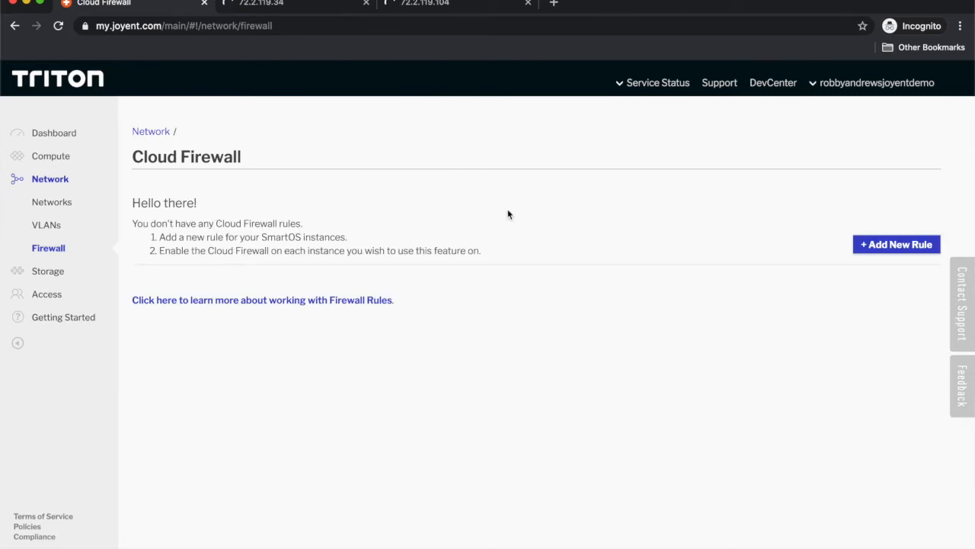
pyautogui.click(912, 245)
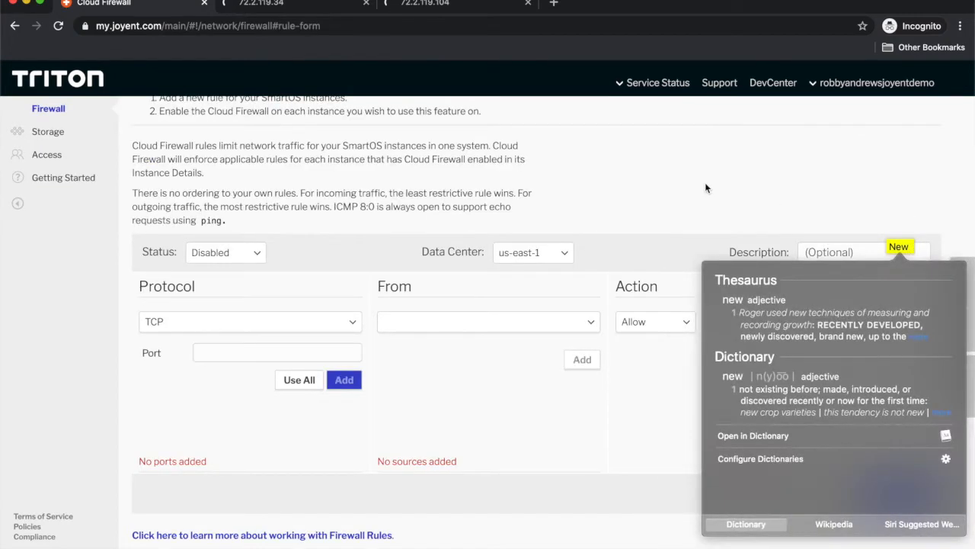
pyautogui.click(705, 183)
pyautogui.scroll(3, 796, 240)
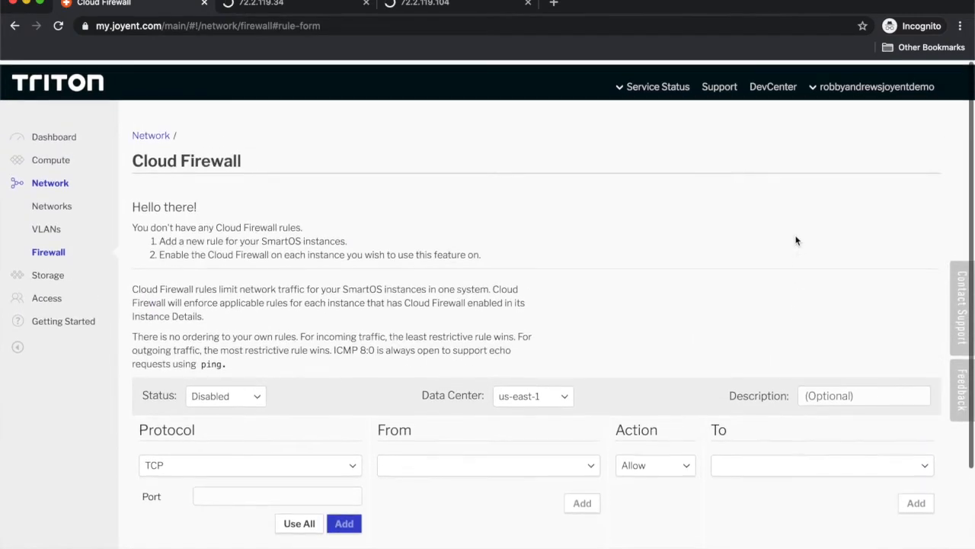
pyautogui.scroll(-1, 796, 240)
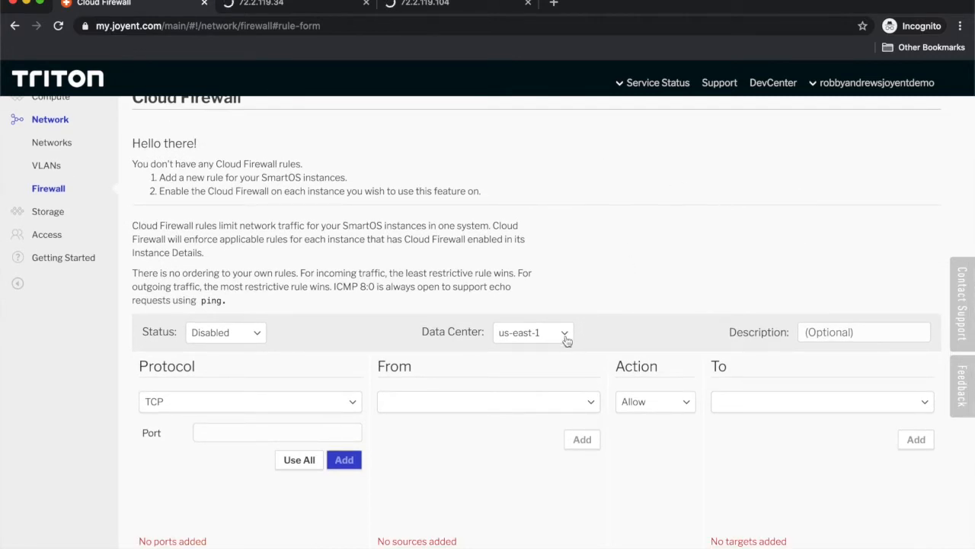
pyautogui.click(366, 3)
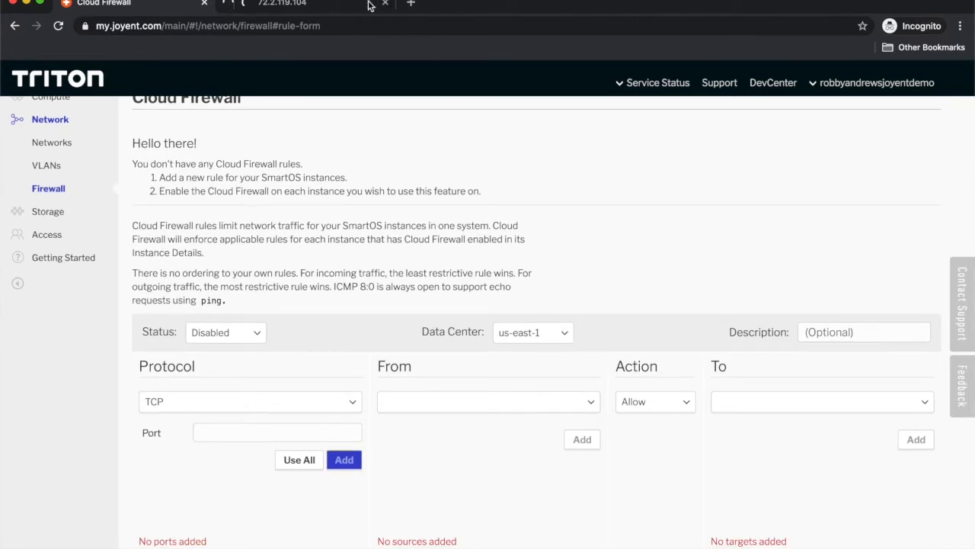
pyautogui.click(366, 3)
# - Describe the firewall rule as "Block Web Traffic" and enter port 80 for the TCP protocol
pyautogui.click(824, 332)
pyautogui.write('B')
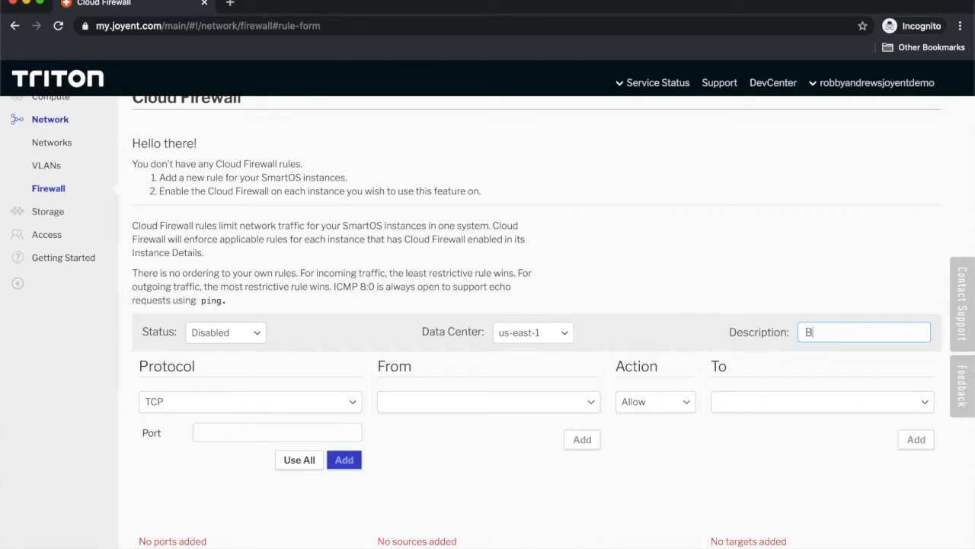
pyautogui.write('lock Web Traffic')
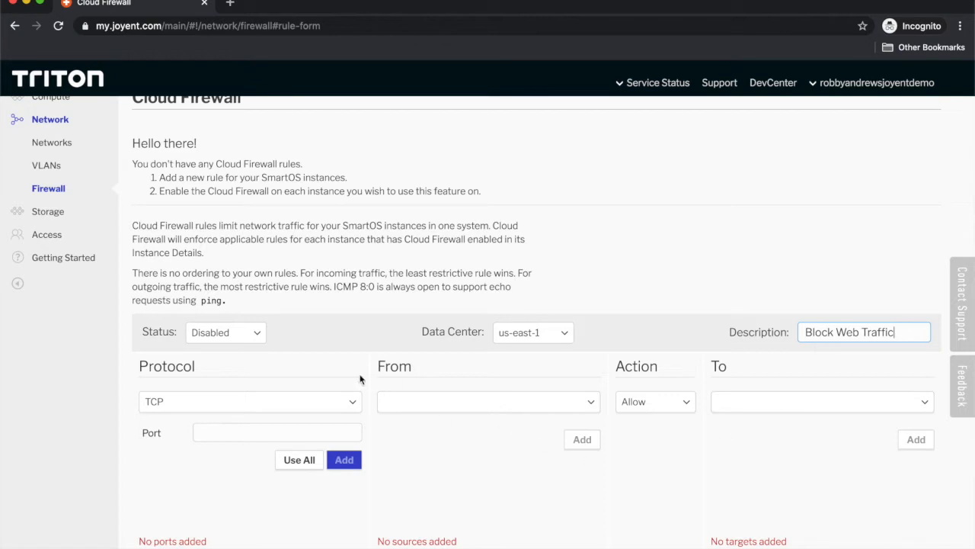
pyautogui.click(354, 405)
pyautogui.click(353, 405)
pyautogui.click(311, 433)
pyautogui.write('80')
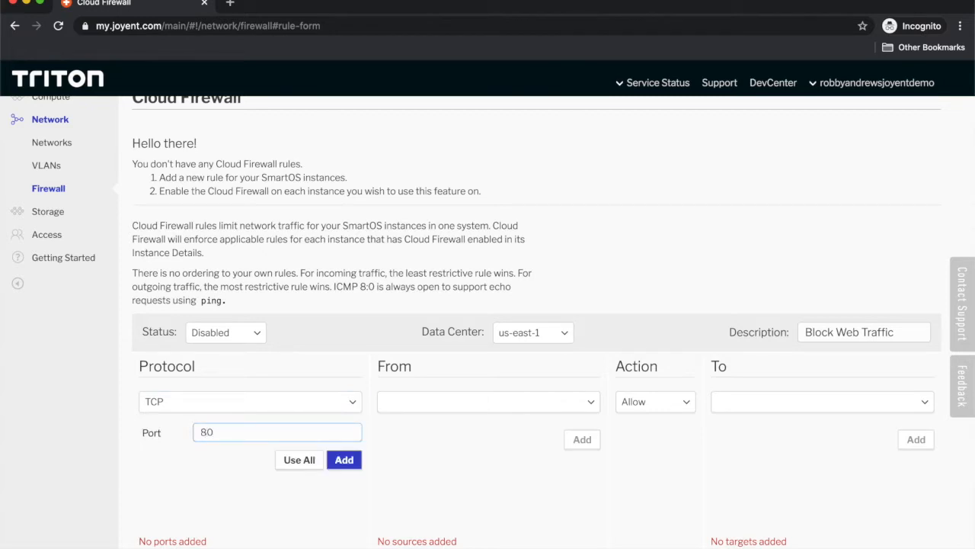
# - Choose Any as the rule's traffic source and set its action to Block
pyautogui.click(459, 404)
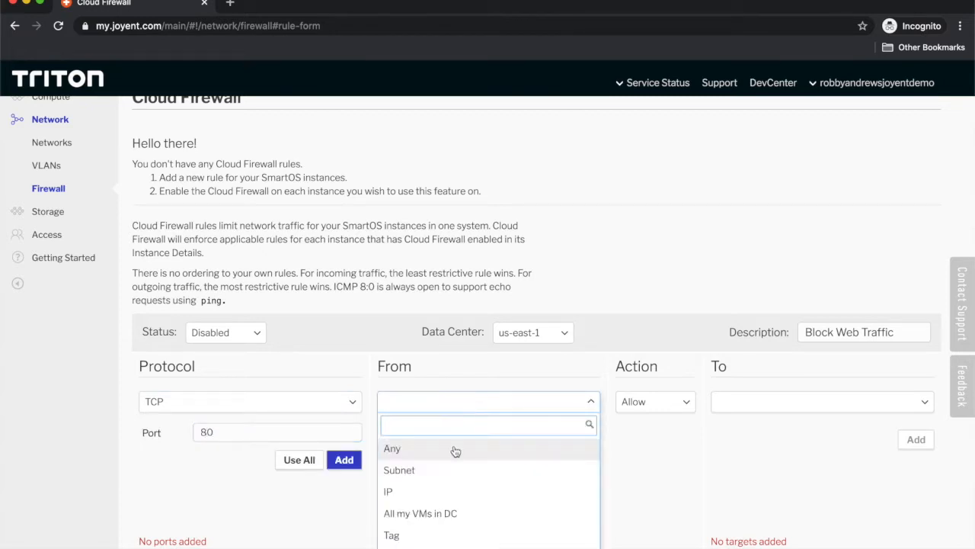
pyautogui.click(455, 450)
pyautogui.click(670, 399)
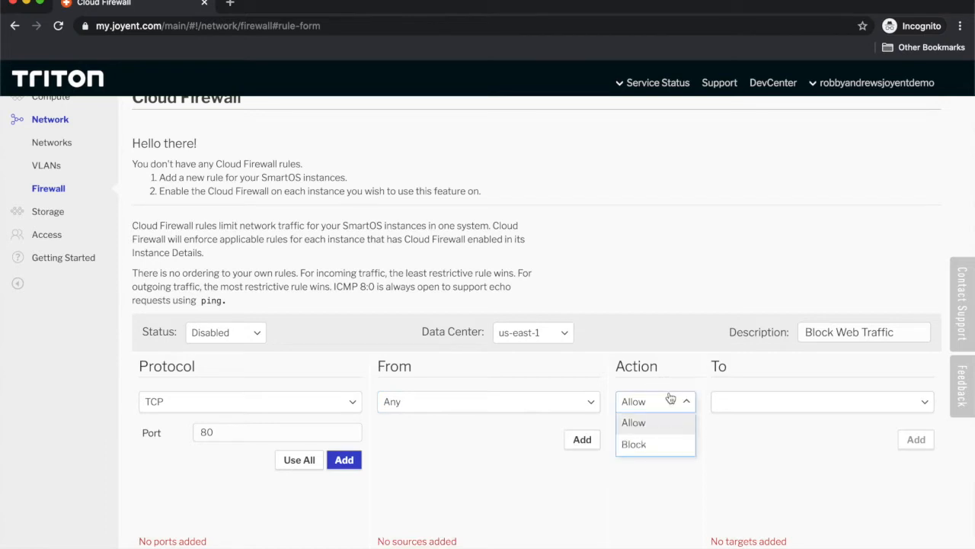
pyautogui.click(665, 444)
# - Set the rule's target type to Instance and choose webtest1 as the target
pyautogui.click(881, 396)
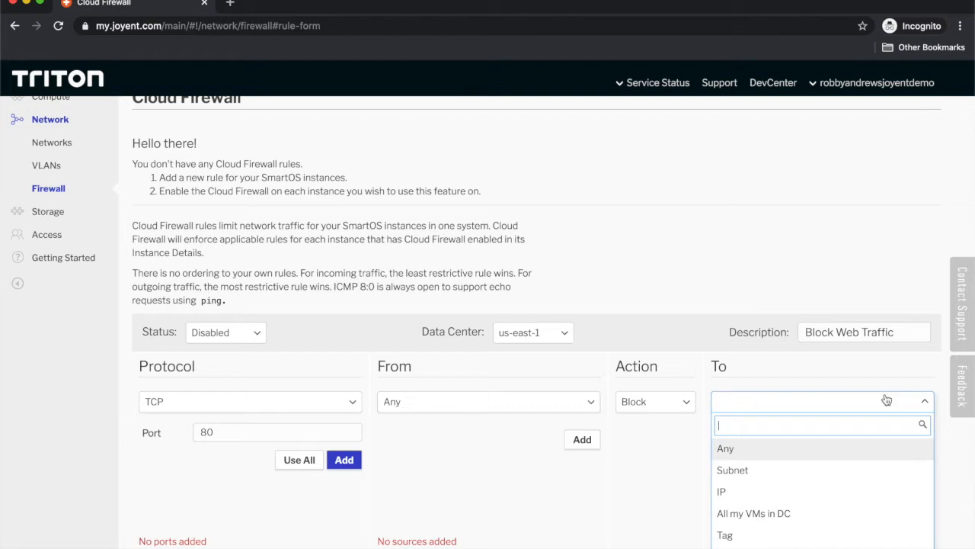
pyautogui.scroll(-2, 873, 445)
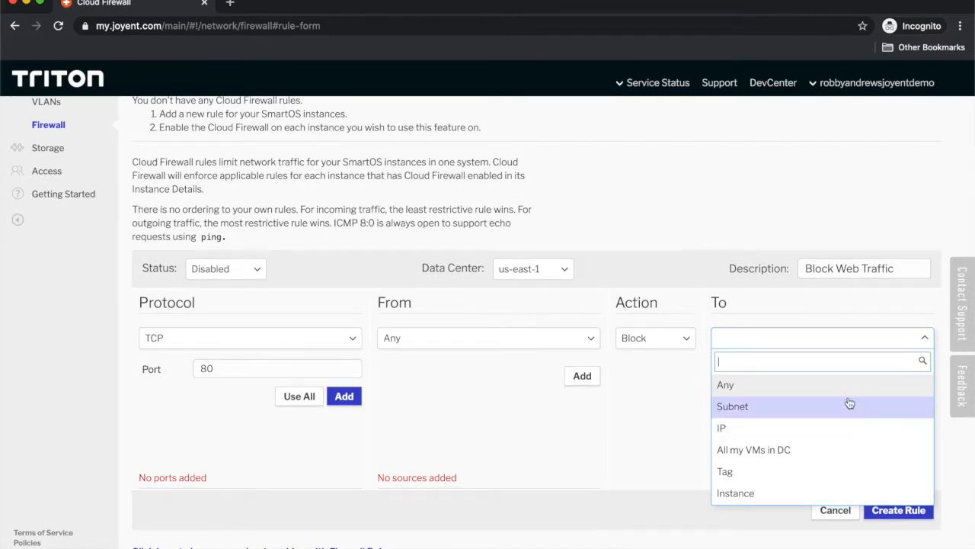
pyautogui.click(785, 493)
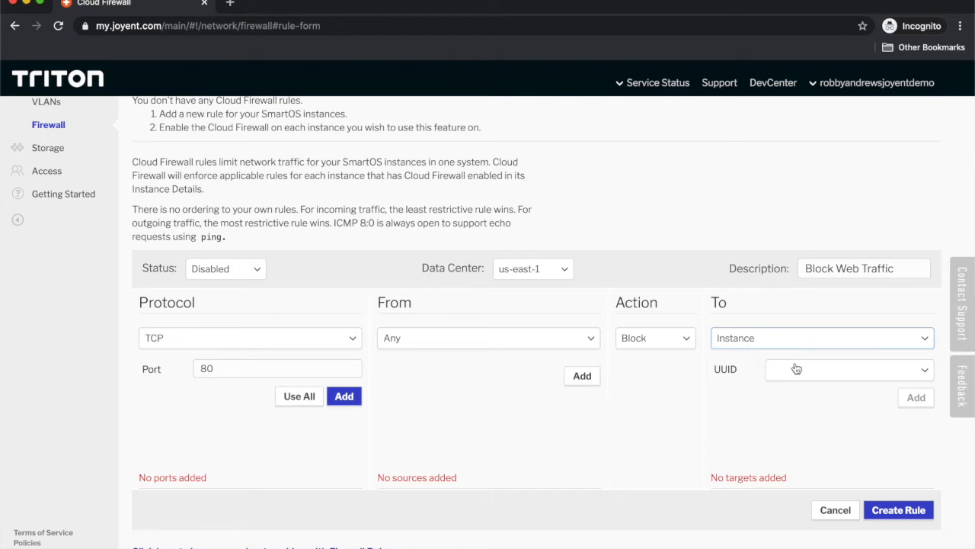
pyautogui.click(796, 368)
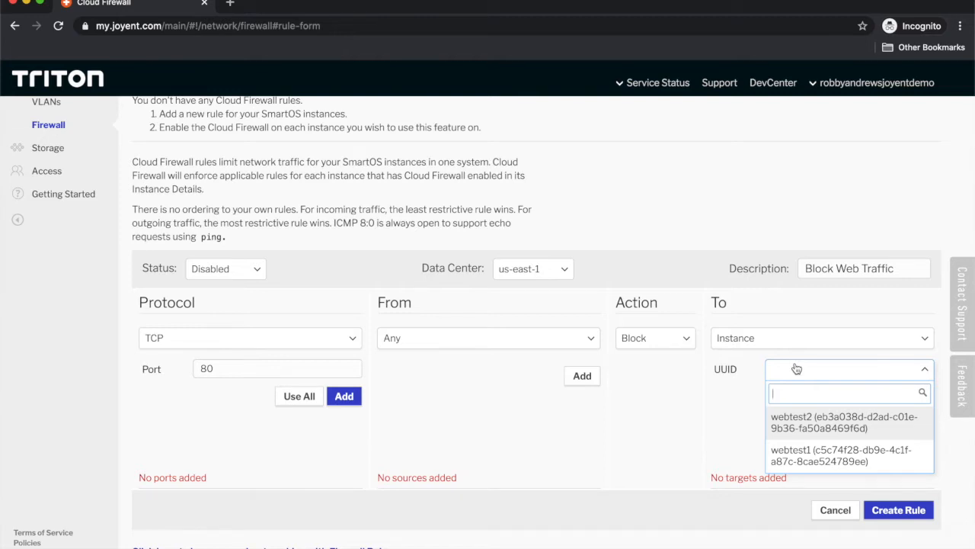
pyautogui.click(823, 455)
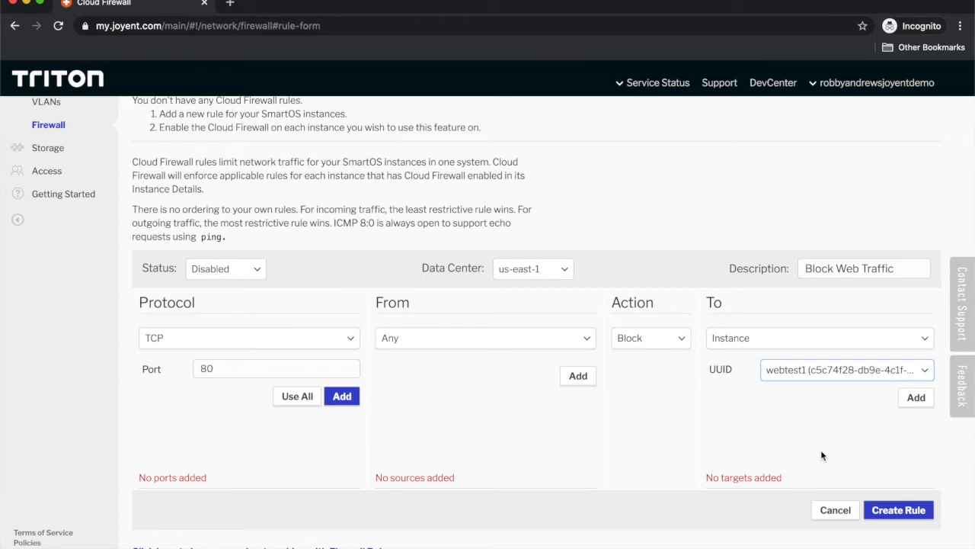
# - Try to create the firewall rule without adding its conditions
pyautogui.click(897, 504)
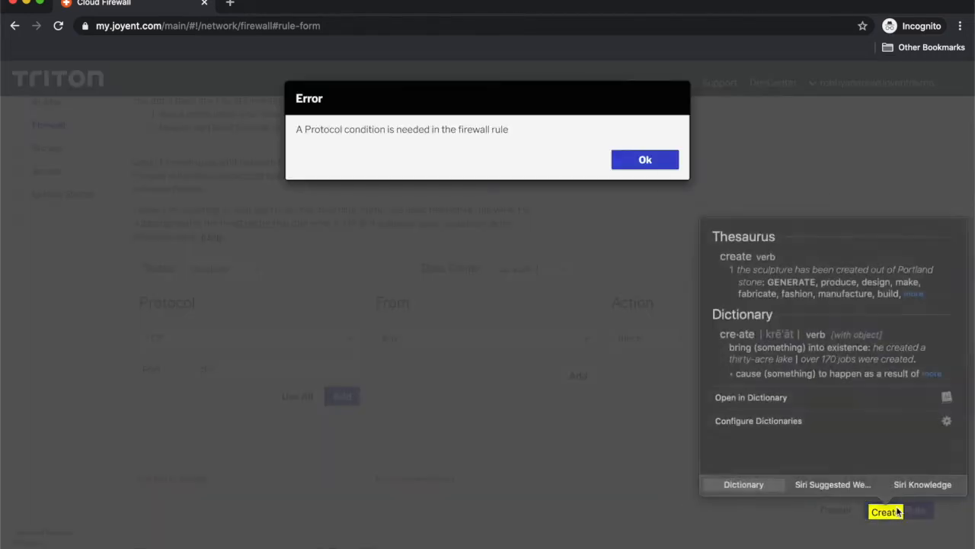
pyautogui.click(655, 186)
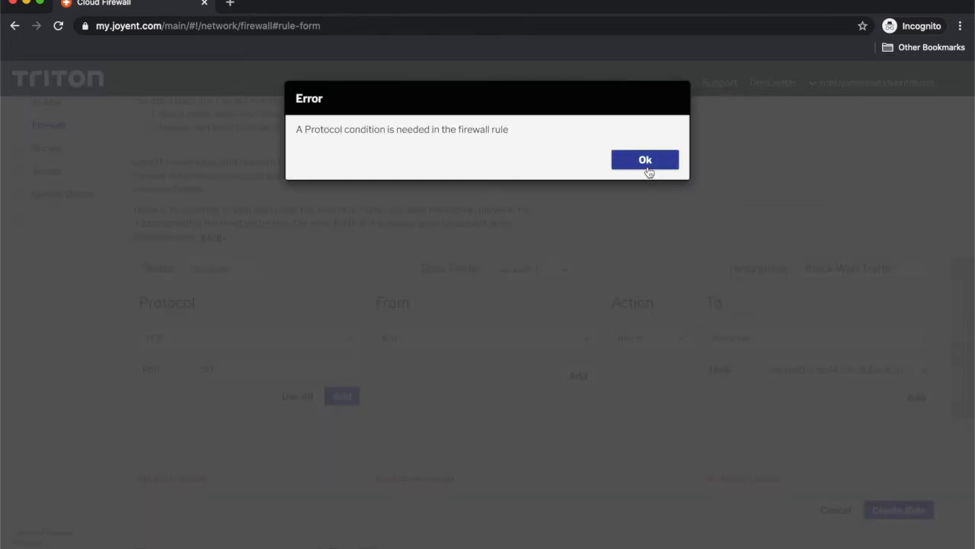
pyautogui.click(646, 166)
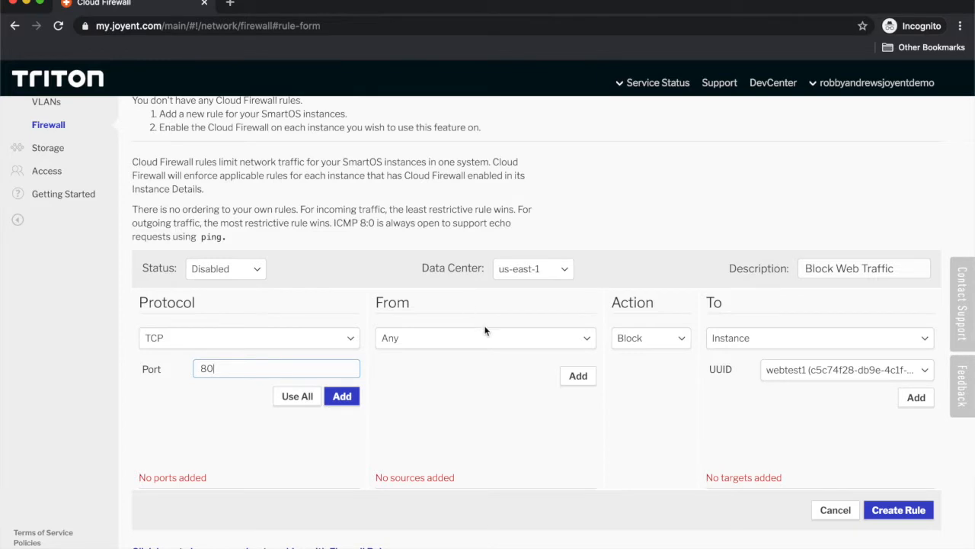
# - Add port 80, source Any and target webtest1 to the rule's conditions, and create the rule
pyautogui.click(342, 396)
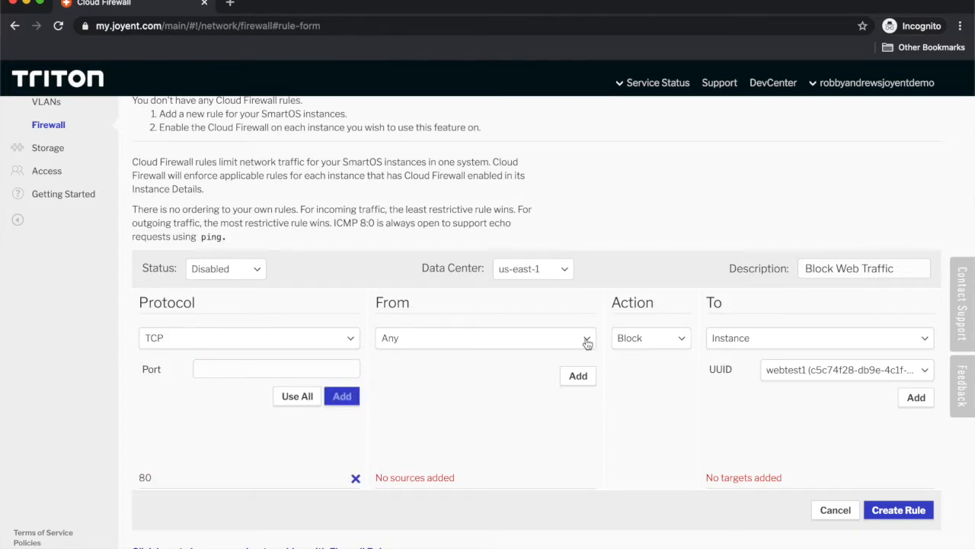
pyautogui.click(578, 374)
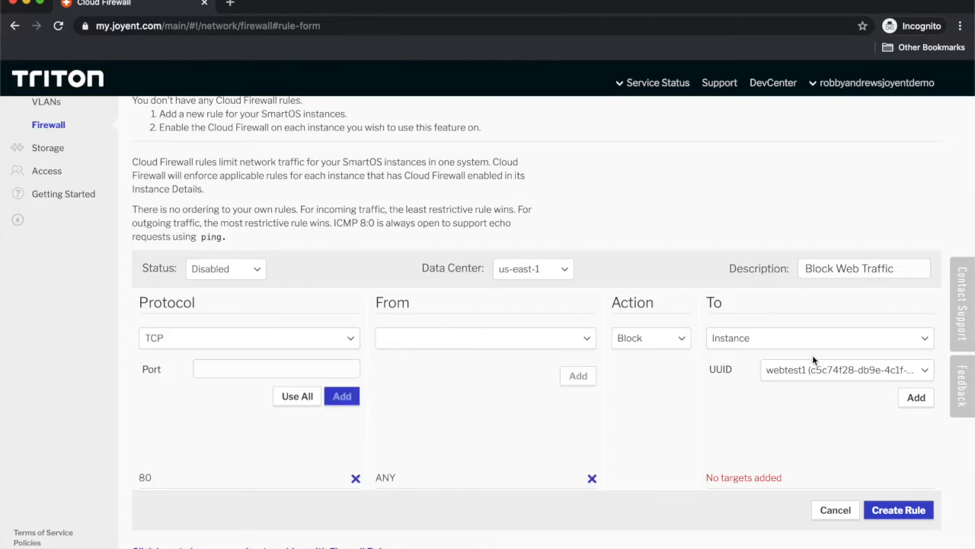
pyautogui.click(916, 397)
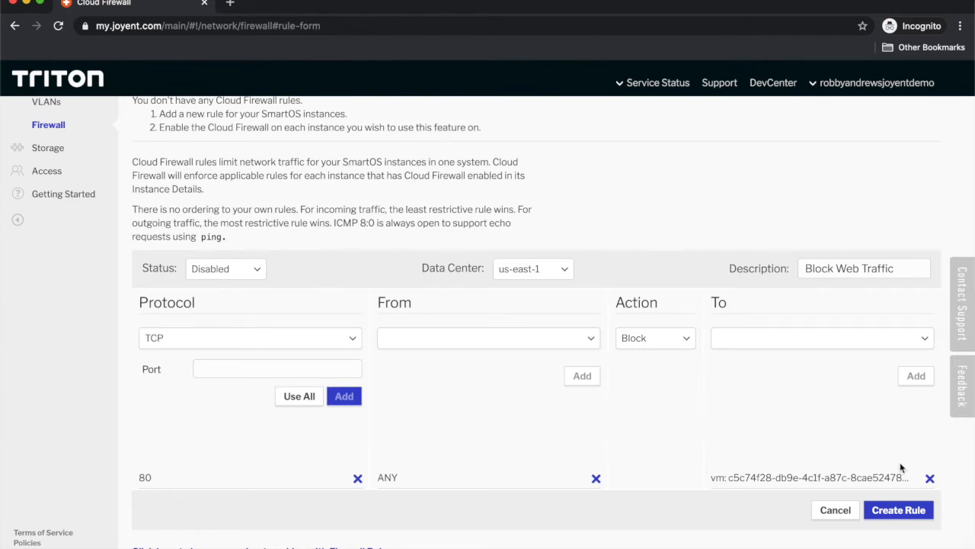
pyautogui.click(907, 507)
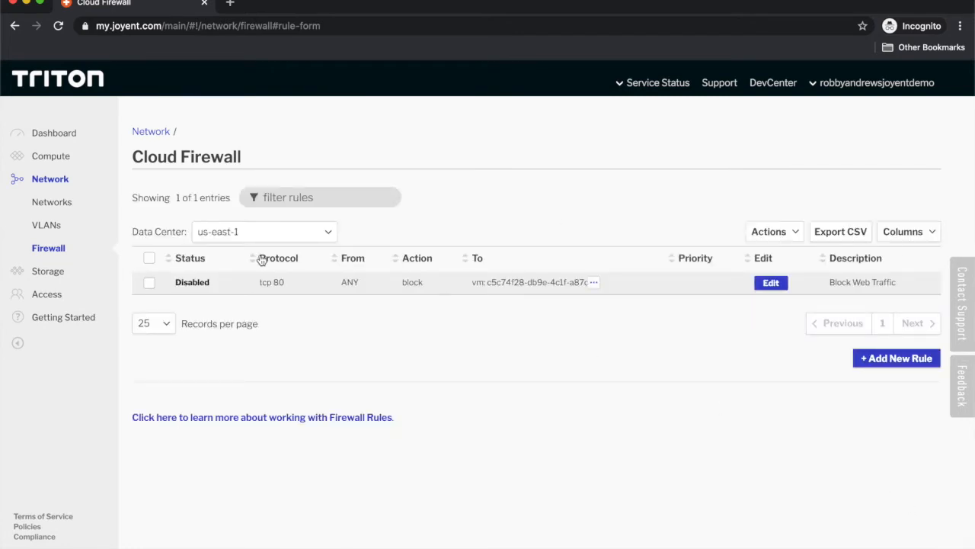
# - Enable the Block Web Traffic firewall rule and confirm the change
pyautogui.click(151, 283)
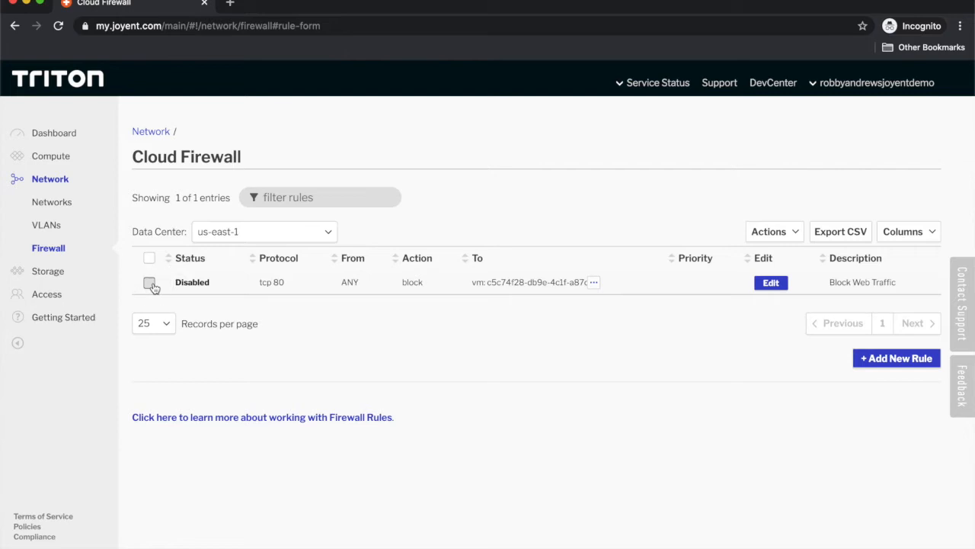
pyautogui.click(786, 231)
pyautogui.click(765, 270)
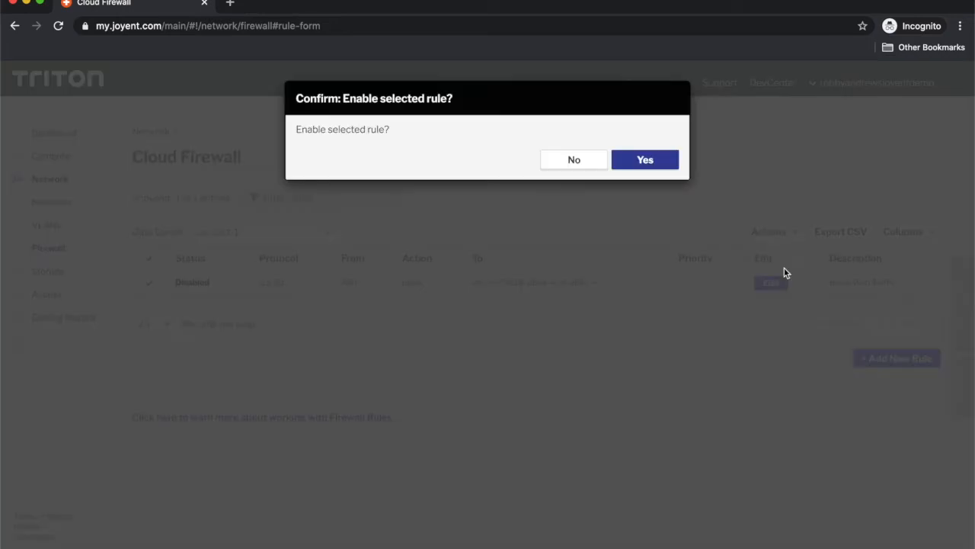
pyautogui.click(669, 160)
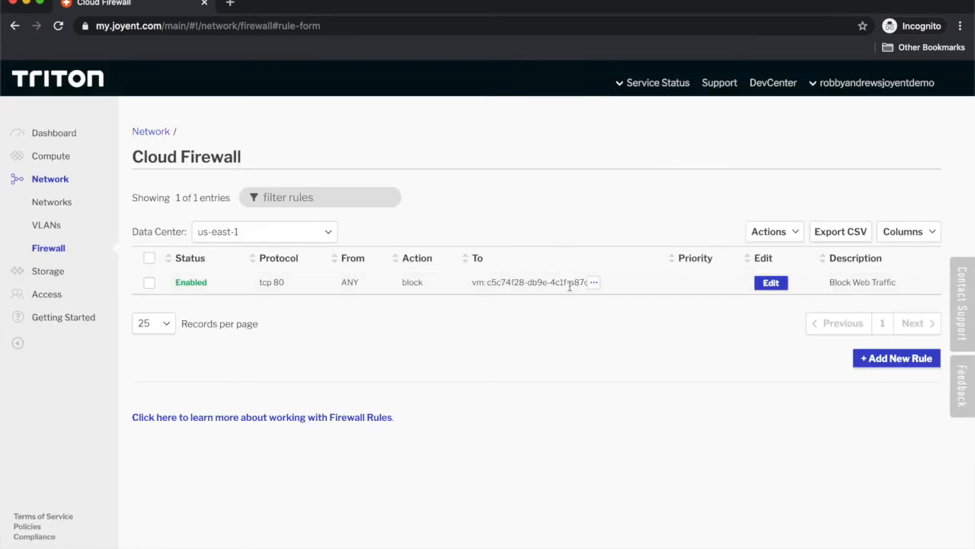
# - Check the full target of the Block Web Traffic rule and the actions available for it
pyautogui.click(592, 284)
pyautogui.click(150, 283)
pyautogui.click(794, 230)
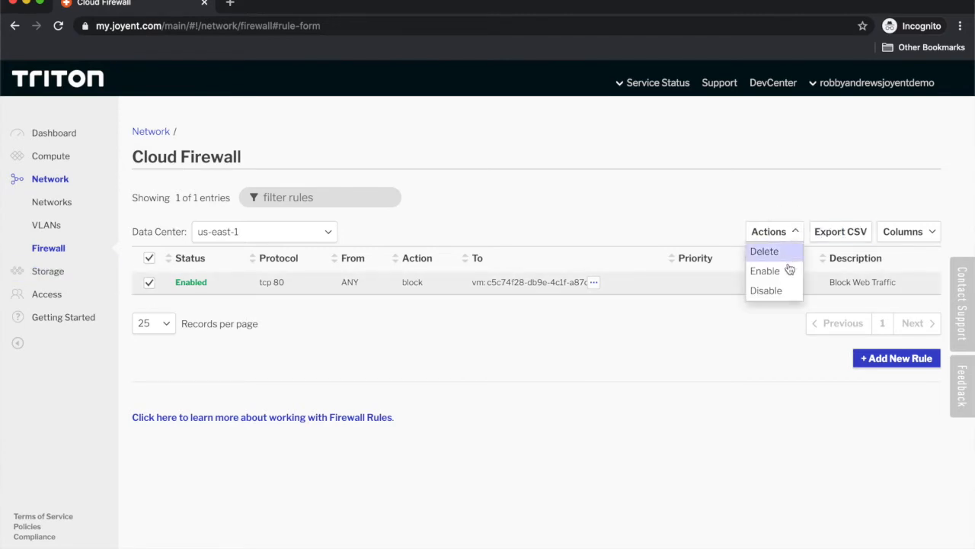
pyautogui.click(680, 304)
# - Open the Block Web Traffic rule for editing and review its settings
pyautogui.click(771, 282)
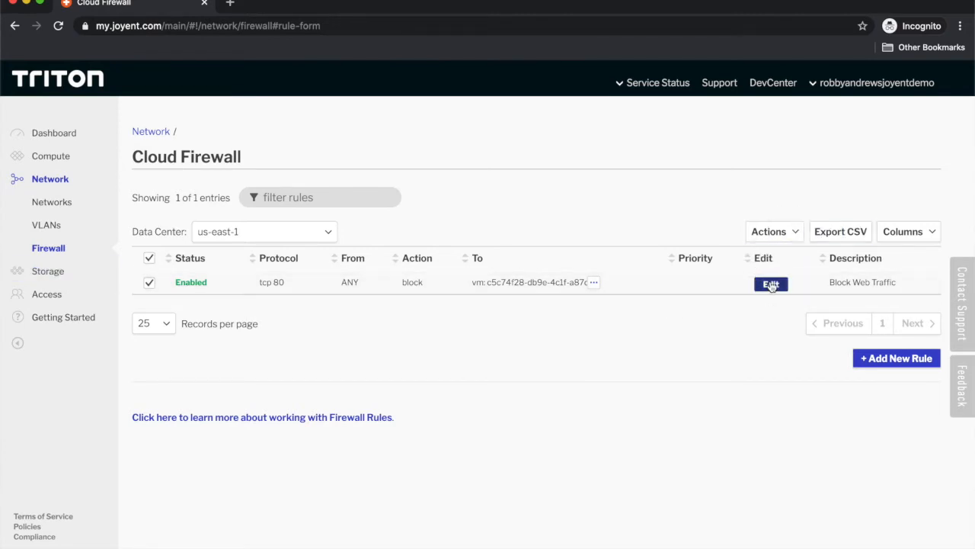
pyautogui.tripleClick(855, 461)
pyautogui.click(824, 439)
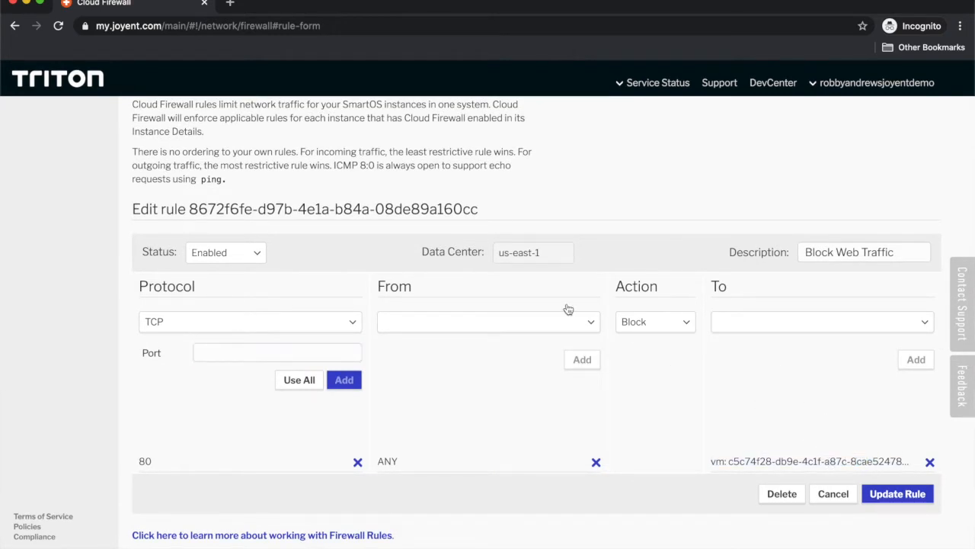
pyautogui.scroll(5, 567, 309)
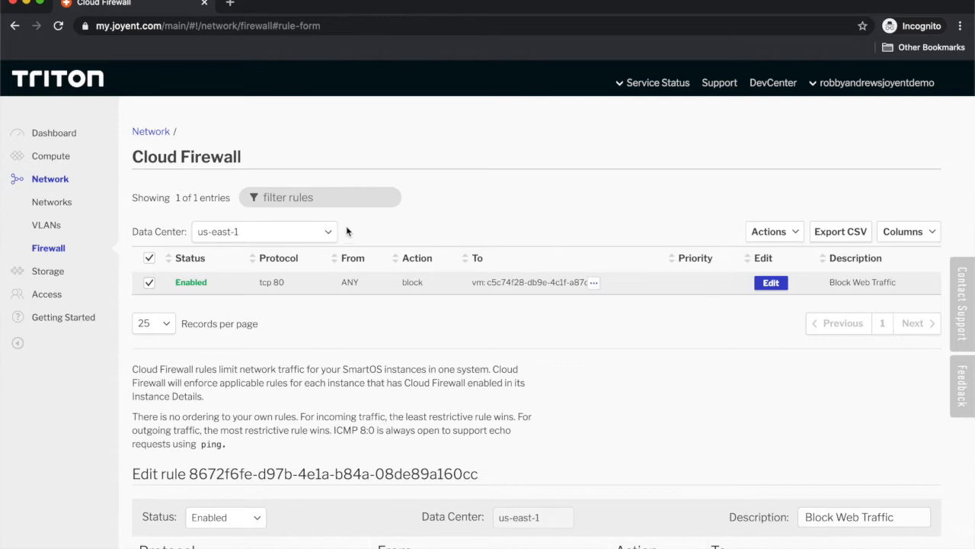
pyautogui.scroll(-5, 827, 305)
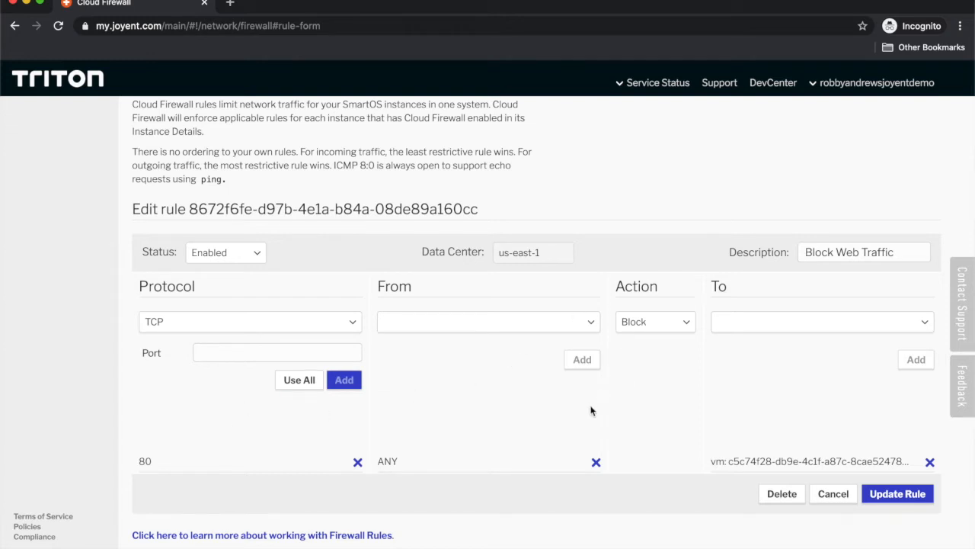
# - Try to change the rule's action to Allow and replace its webtest1 target with webtest2
pyautogui.click(684, 317)
pyautogui.click(672, 350)
pyautogui.click(922, 326)
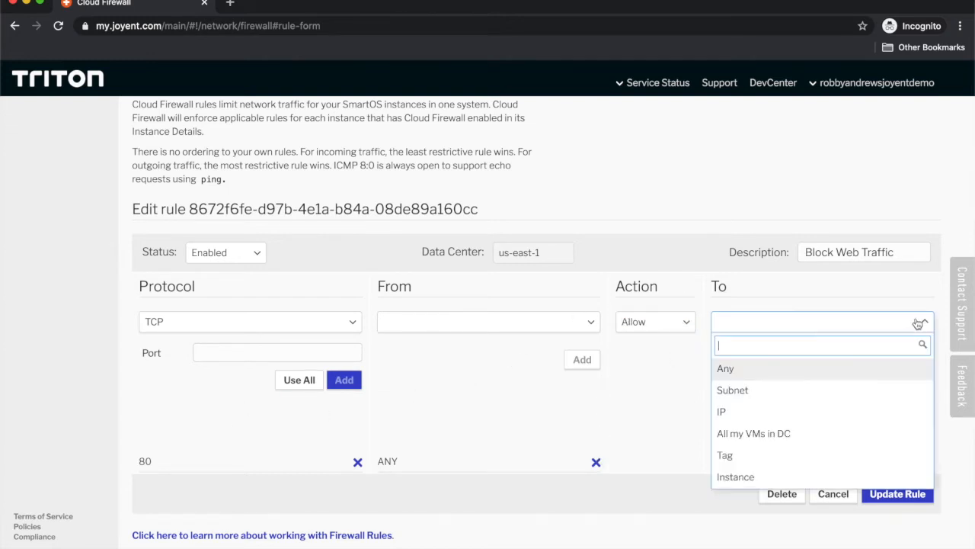
pyautogui.click(815, 480)
pyautogui.click(878, 356)
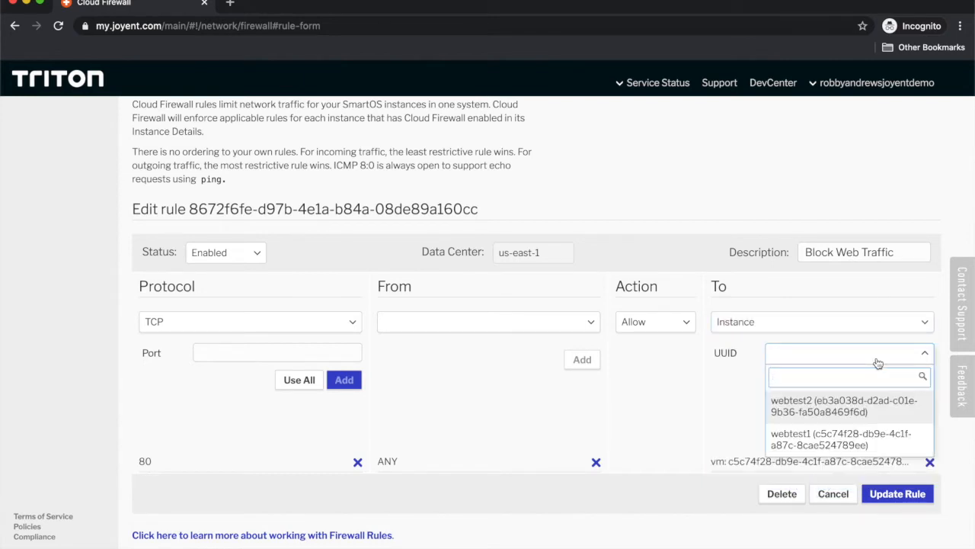
pyautogui.click(873, 407)
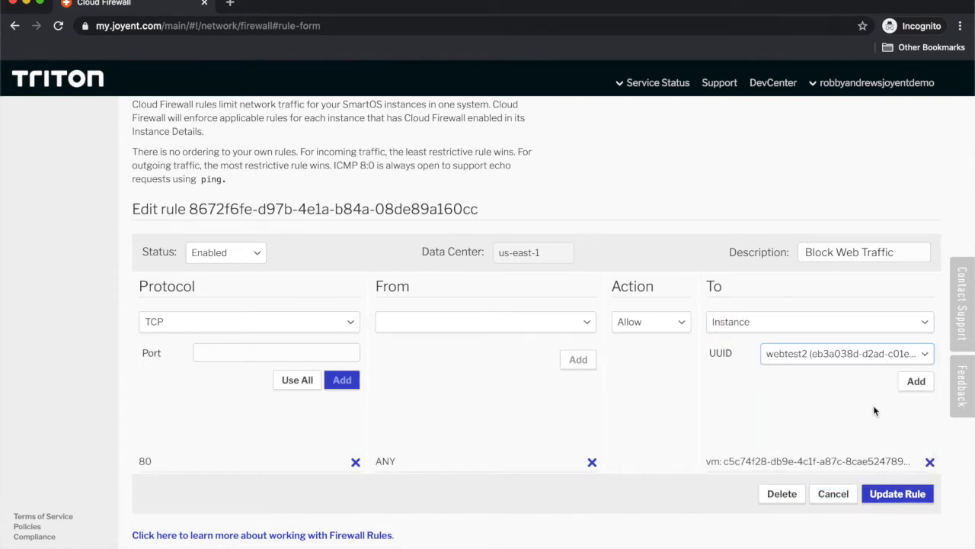
pyautogui.click(914, 381)
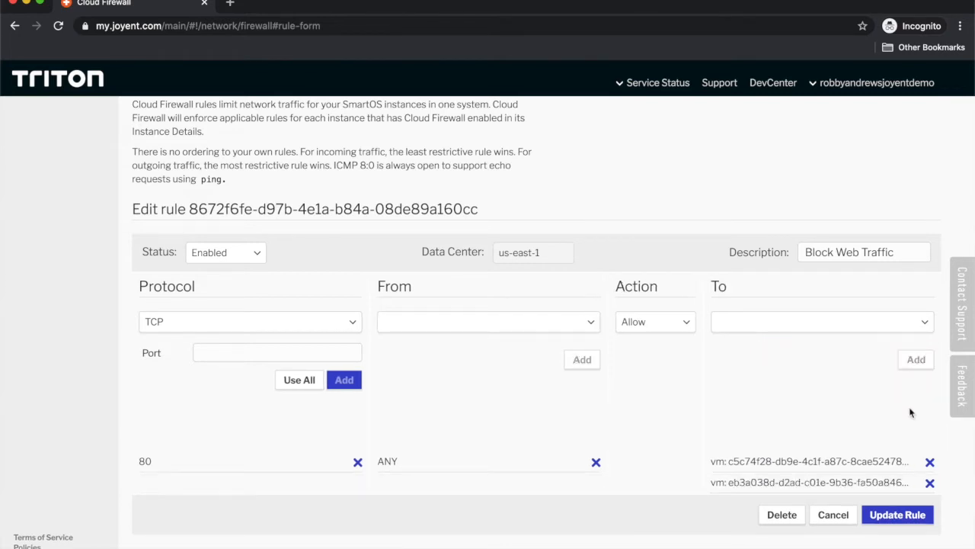
pyautogui.click(929, 463)
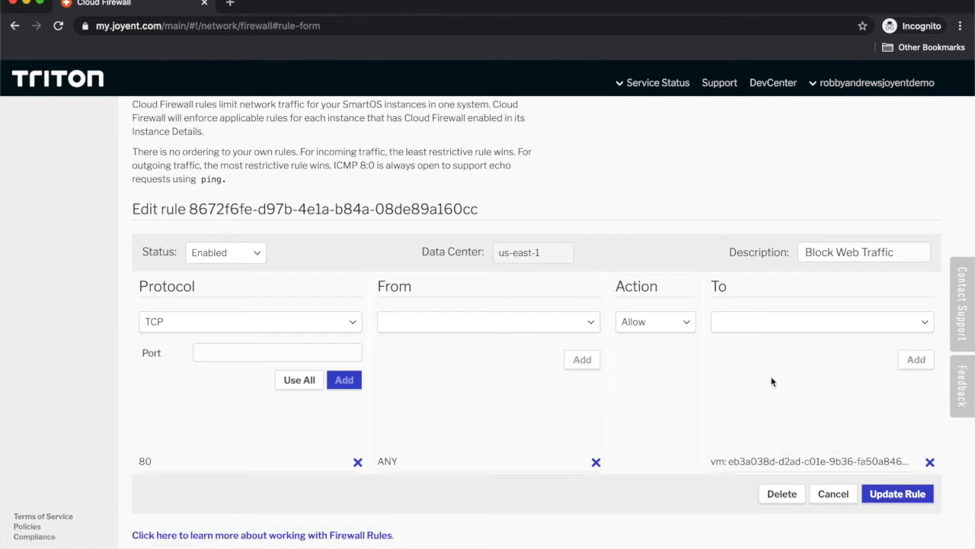
pyautogui.click(887, 492)
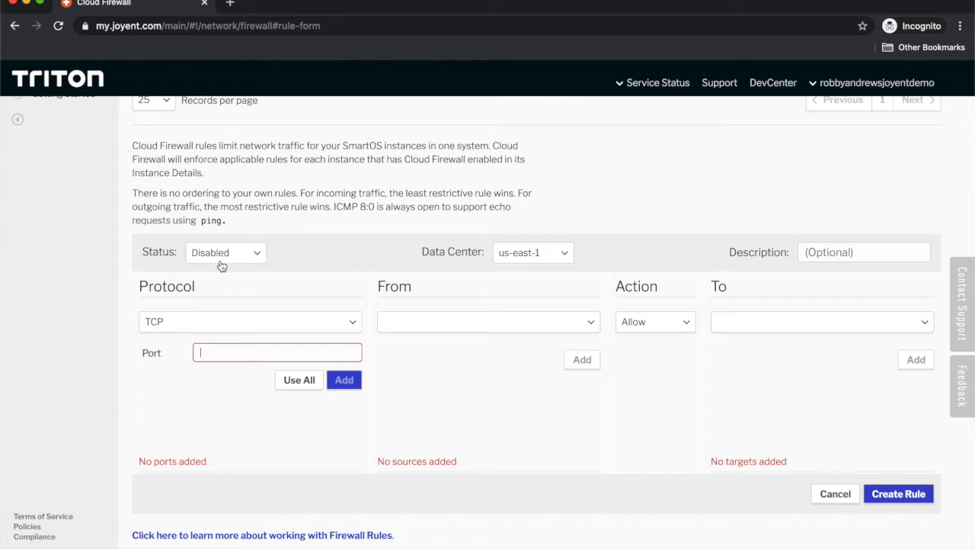
# - Set the new firewall rule's status to Enabled and its description to "Allow Web Traffic To Webtest2"
pyautogui.click(229, 255)
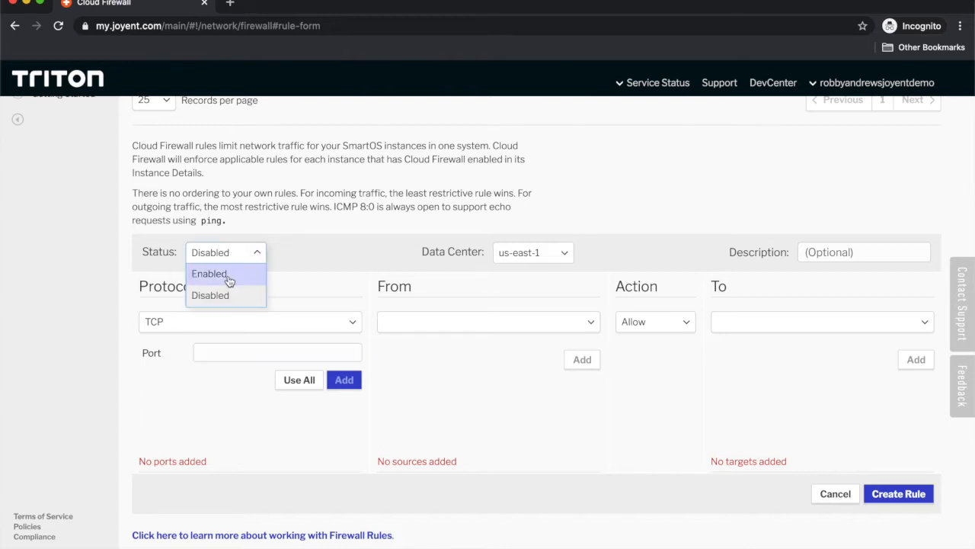
pyautogui.click(227, 276)
pyautogui.click(856, 251)
pyautogui.write('Allow Web Traffic To W')
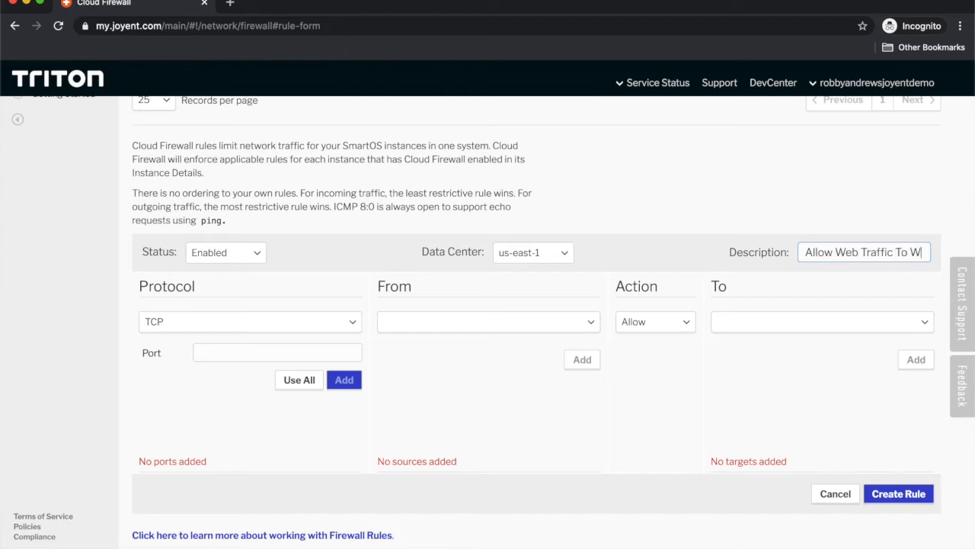
pyautogui.write('ebserver')
pyautogui.press('BackSpace')
pyautogui.press('BackSpace')
pyautogui.press('BackSpace')
pyautogui.press('BackSpace')
pyautogui.press('BackSpace')
pyautogui.press('BackSpace')
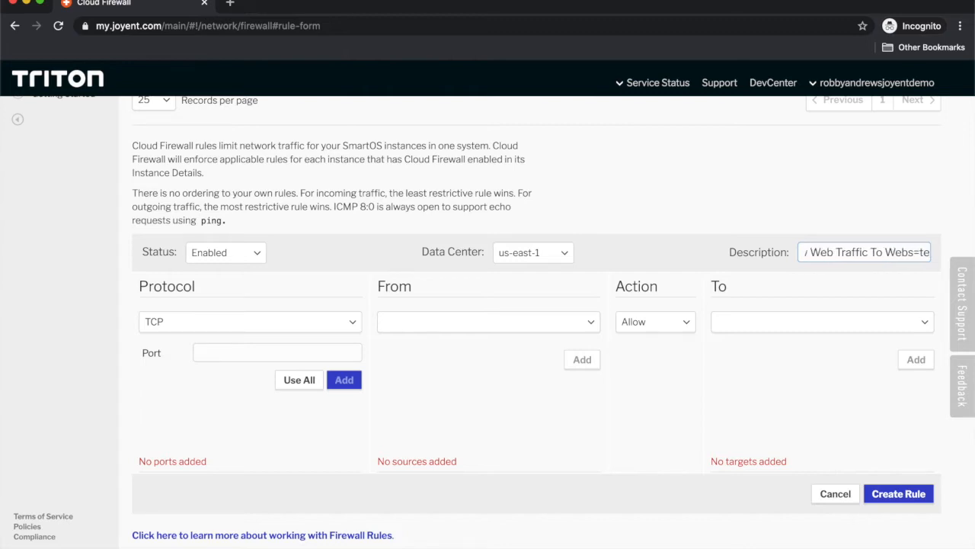
pyautogui.write('test2')
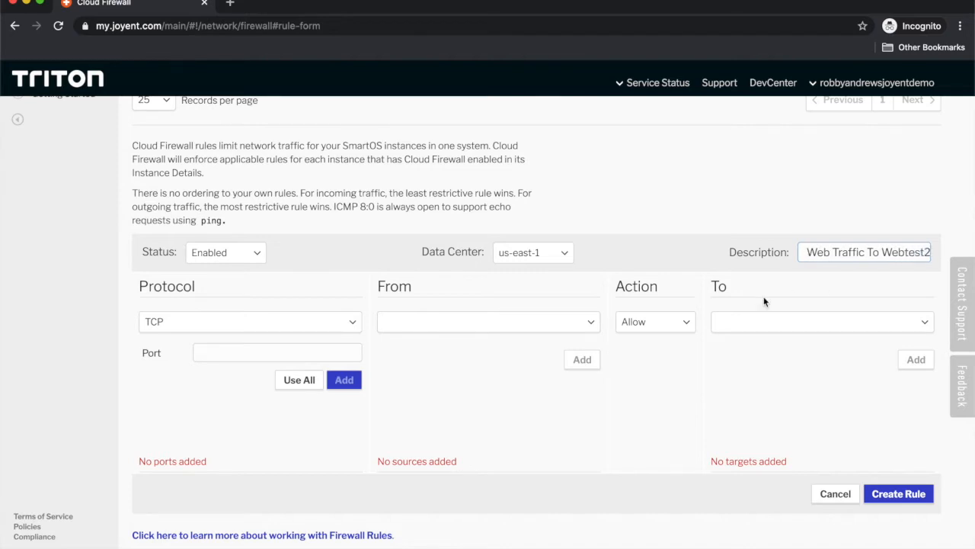
pyautogui.click(679, 402)
# - Add TCP port 80 and source Any to the new rule's conditions
pyautogui.scroll(1, 680, 403)
pyautogui.click(304, 351)
pyautogui.write('80')
pyautogui.click(344, 380)
pyautogui.click(483, 318)
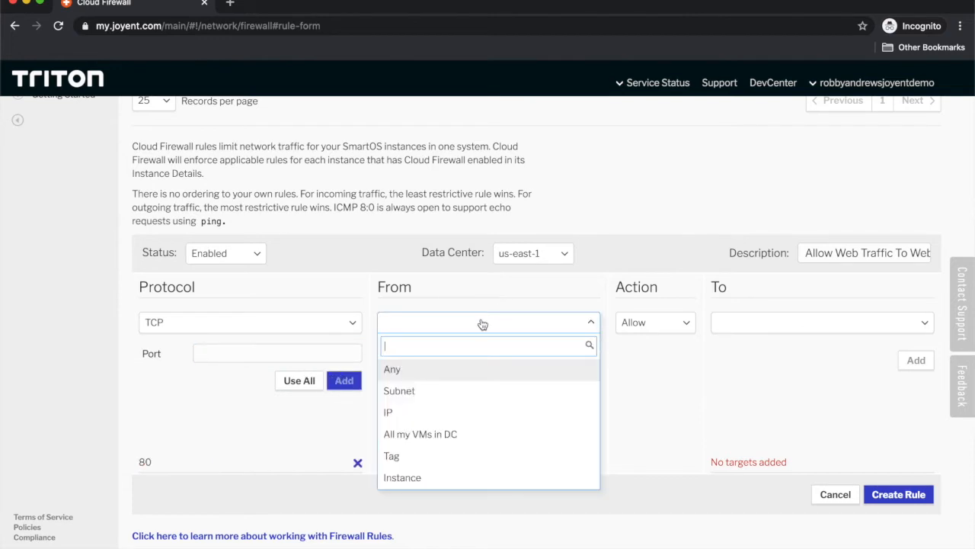
pyautogui.click(472, 372)
pyautogui.click(582, 359)
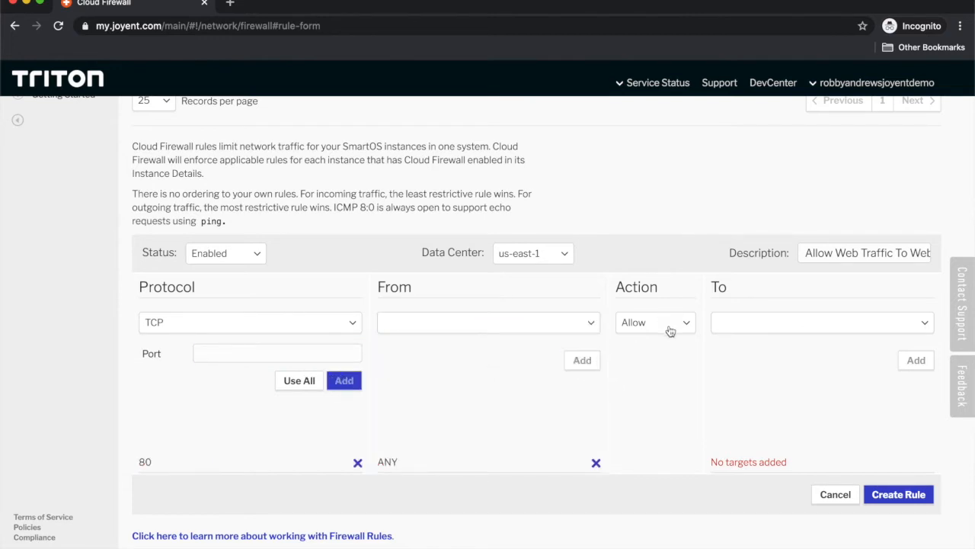
# - Add the instance webtest2 as the rule's target and create the Allow rule
pyautogui.click(771, 320)
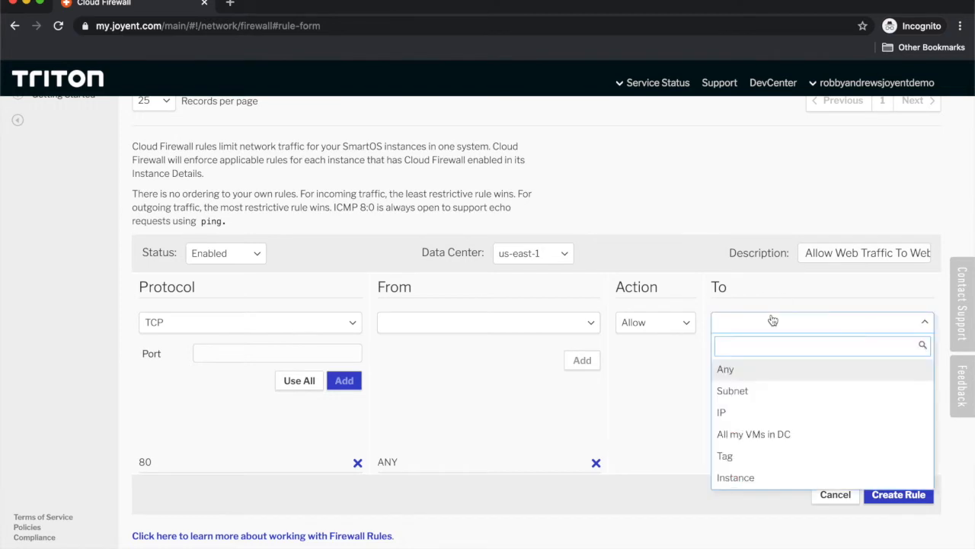
pyautogui.click(784, 477)
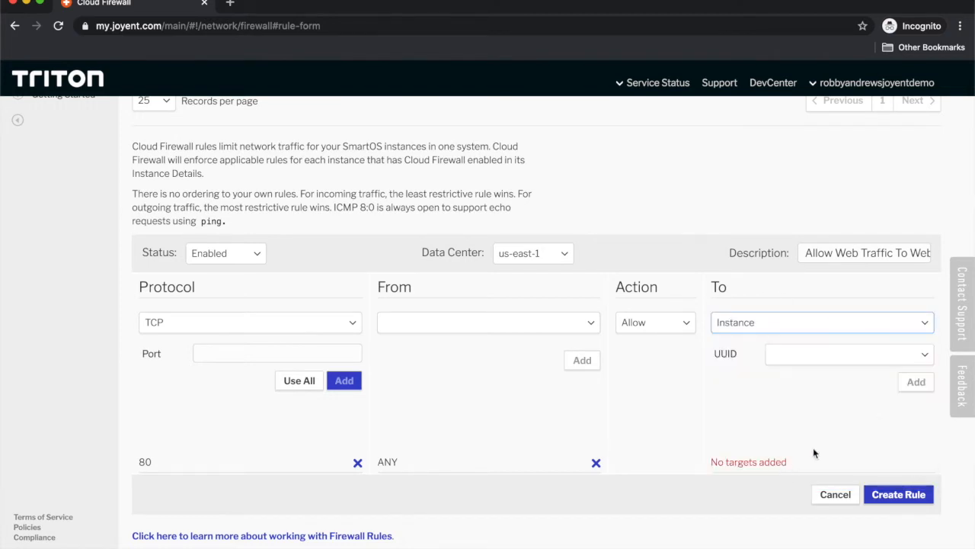
pyautogui.click(867, 353)
pyautogui.click(869, 407)
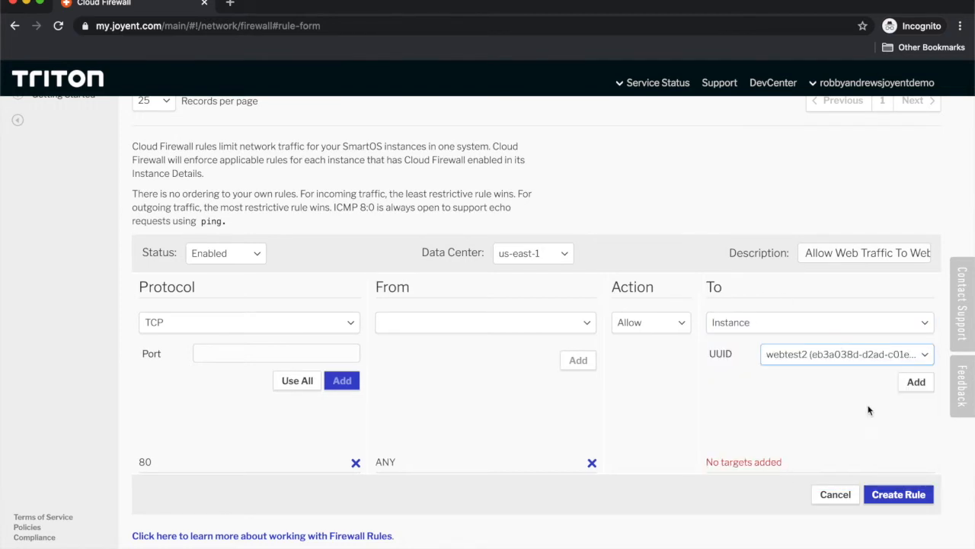
pyautogui.click(915, 382)
pyautogui.click(904, 496)
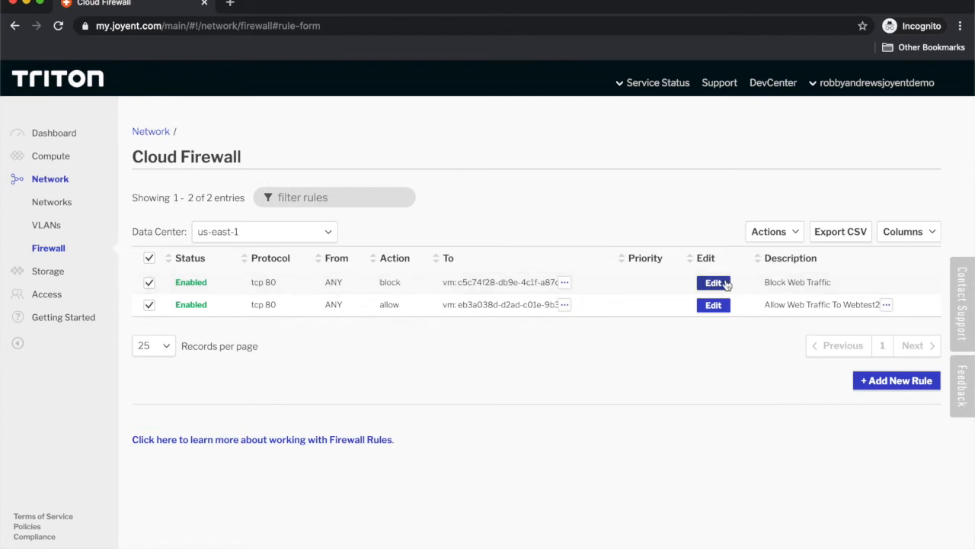
# - Copy webtest1's IP address from the instances list and load it in a new browser tab
pyautogui.click(76, 157)
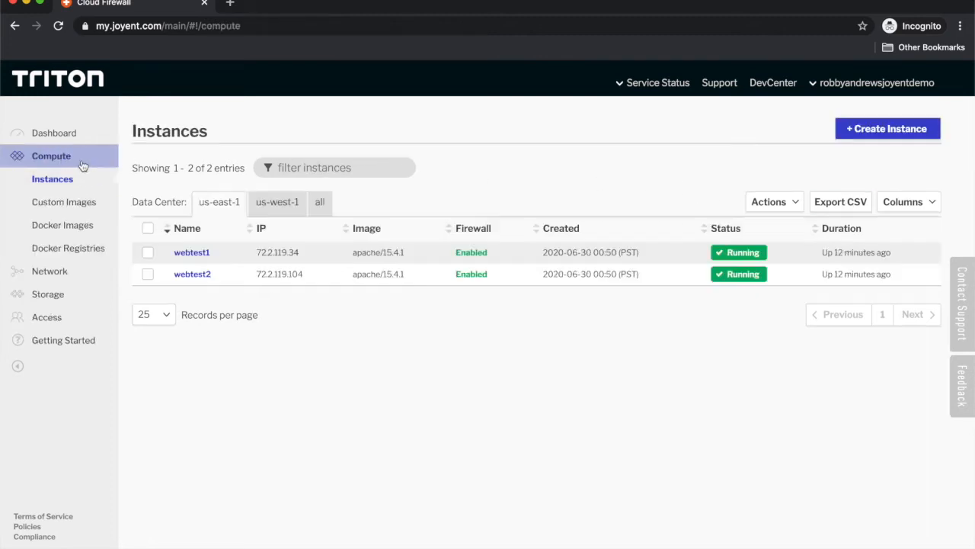
pyautogui.moveTo(303, 260); pyautogui.dragTo(252, 256)
pyautogui.press('super+c')
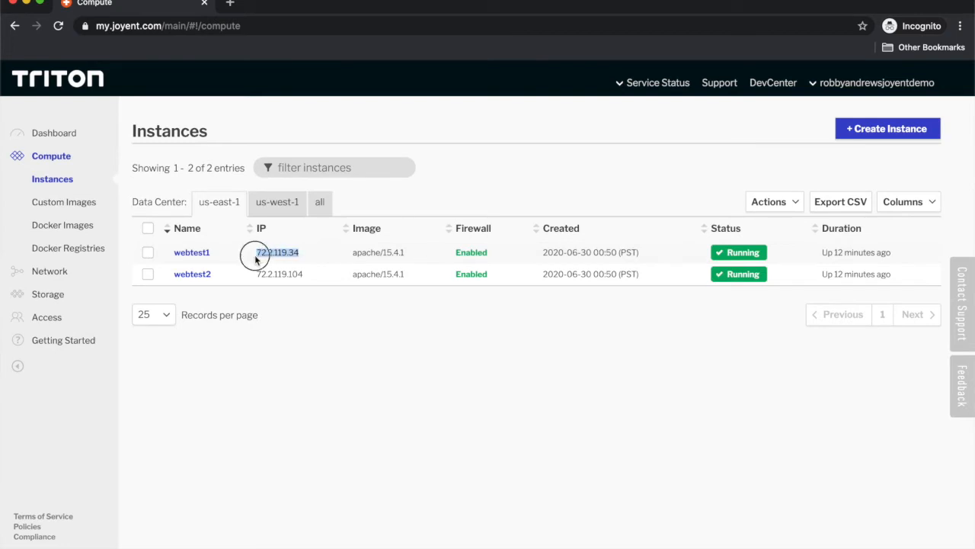
pyautogui.press('super+t')
pyautogui.press('super+v')
pyautogui.press('Return')
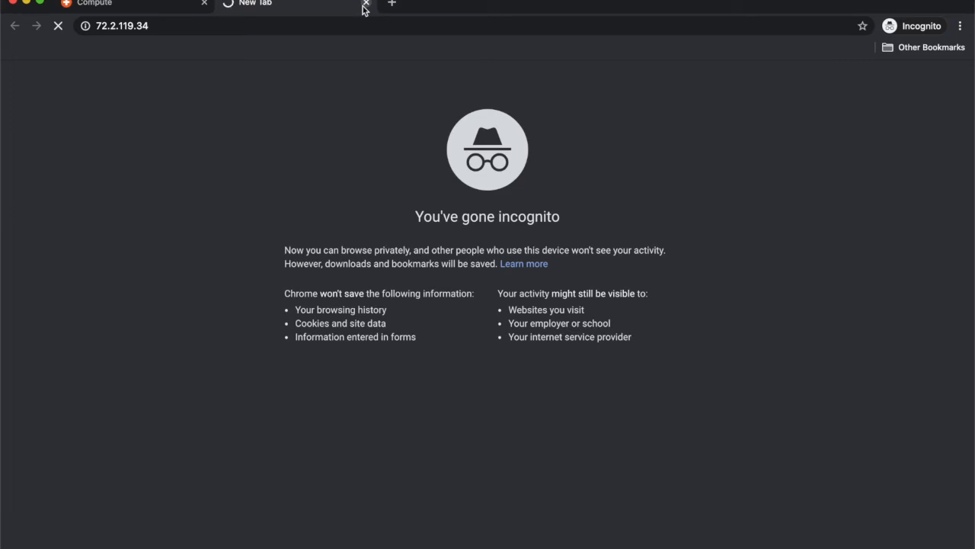
# - Take webtest2's IP address from the instances list and load 72.2.119.104 in another browser tab
pyautogui.click(153, 7)
pyautogui.moveTo(322, 277); pyautogui.dragTo(255, 274)
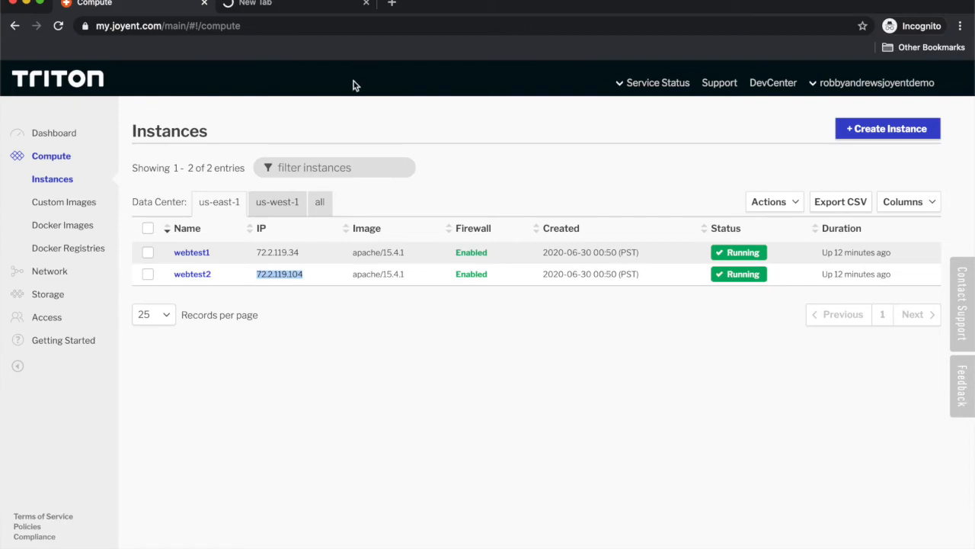
pyautogui.click(390, 5)
pyautogui.write('72.2.119.104')
pyautogui.press('Return')
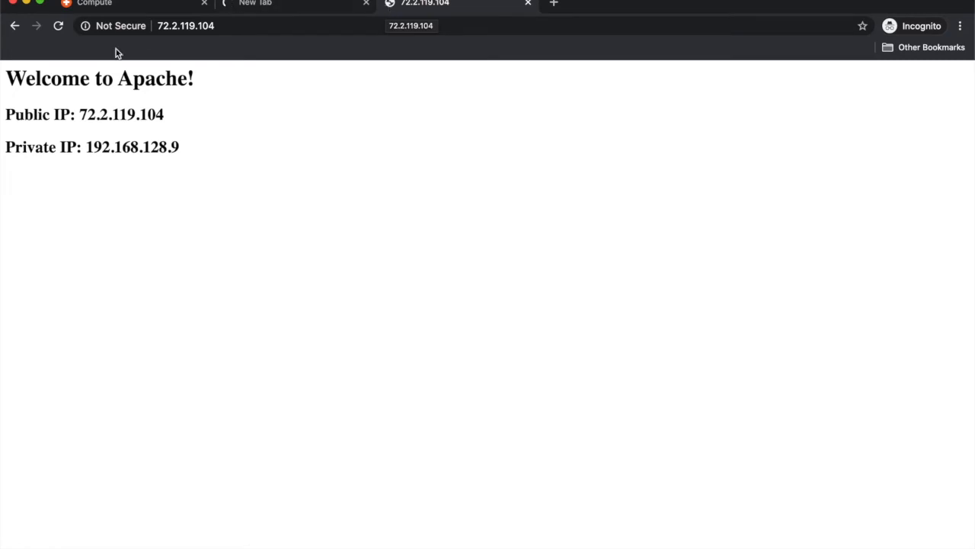
# - Return to the Triton console and open the network's Cloud Firewall rules
pyautogui.click(135, 9)
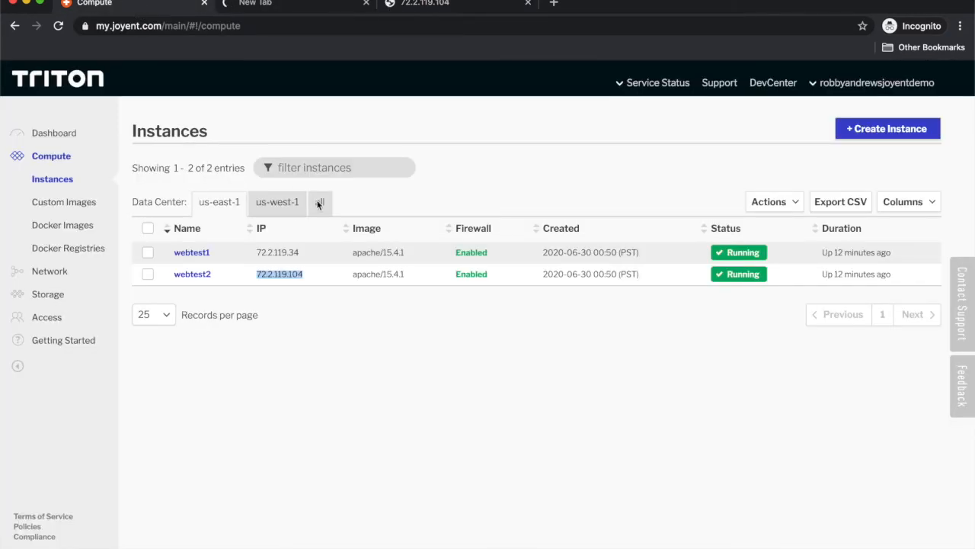
pyautogui.click(381, 363)
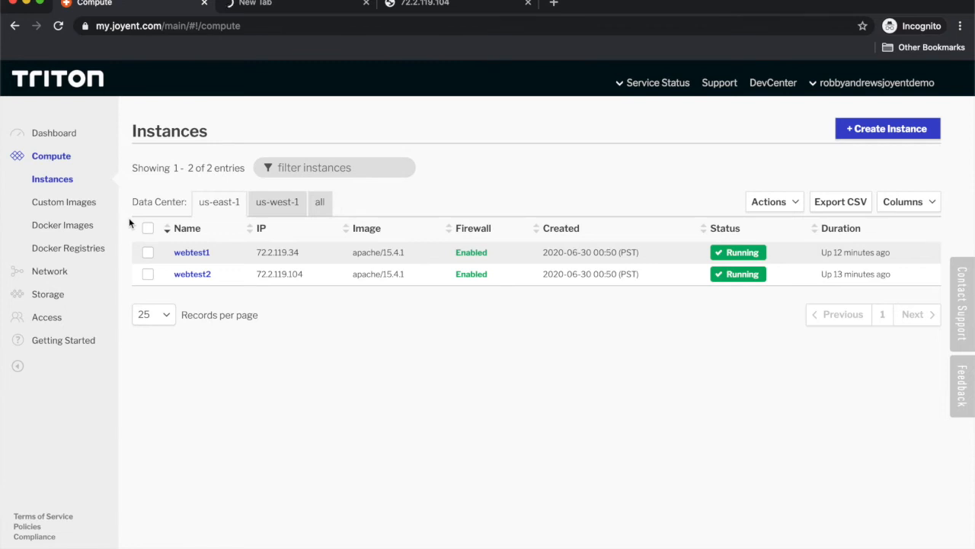
pyautogui.click(52, 272)
pyautogui.click(86, 246)
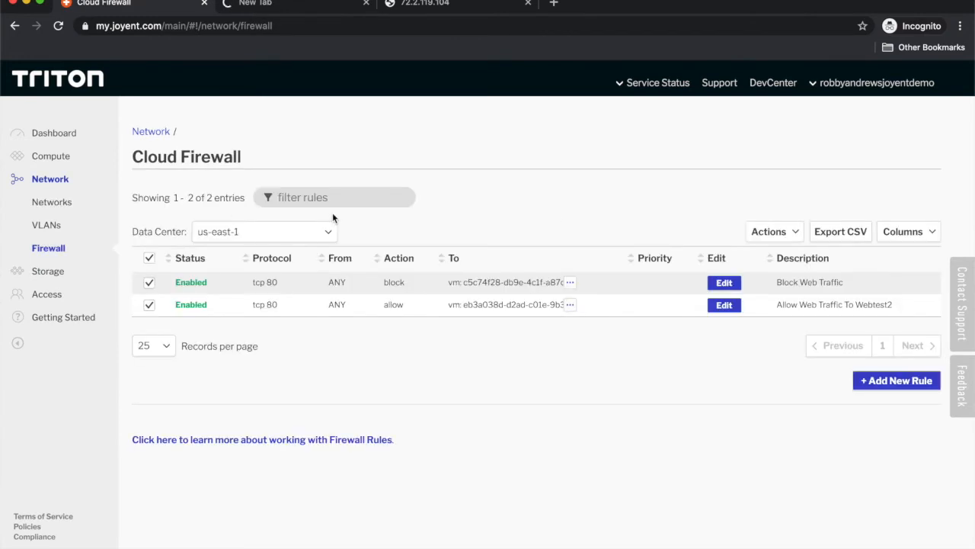
# - Start a new firewall rule, enter TCP port 22 and choose Any as its traffic source
pyautogui.click(905, 378)
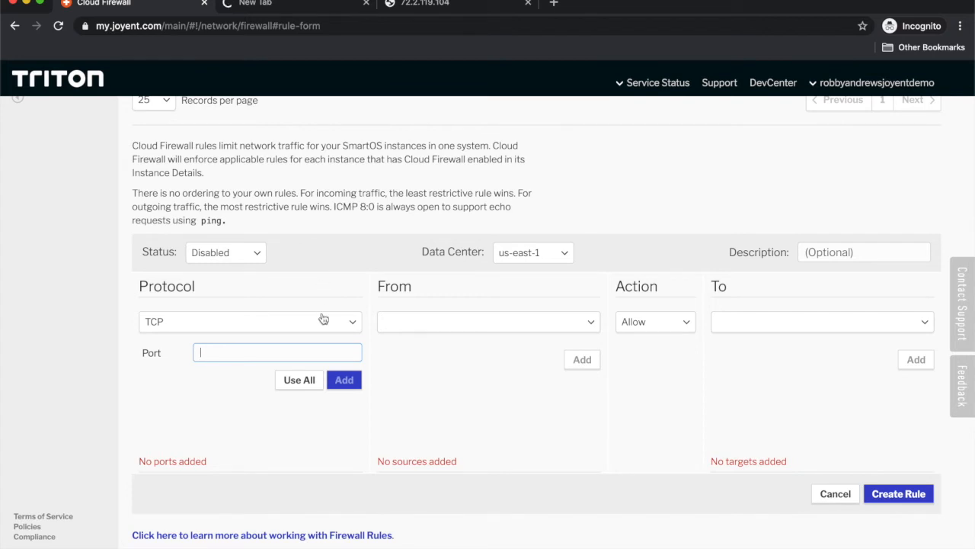
pyautogui.write('22')
pyautogui.click(534, 323)
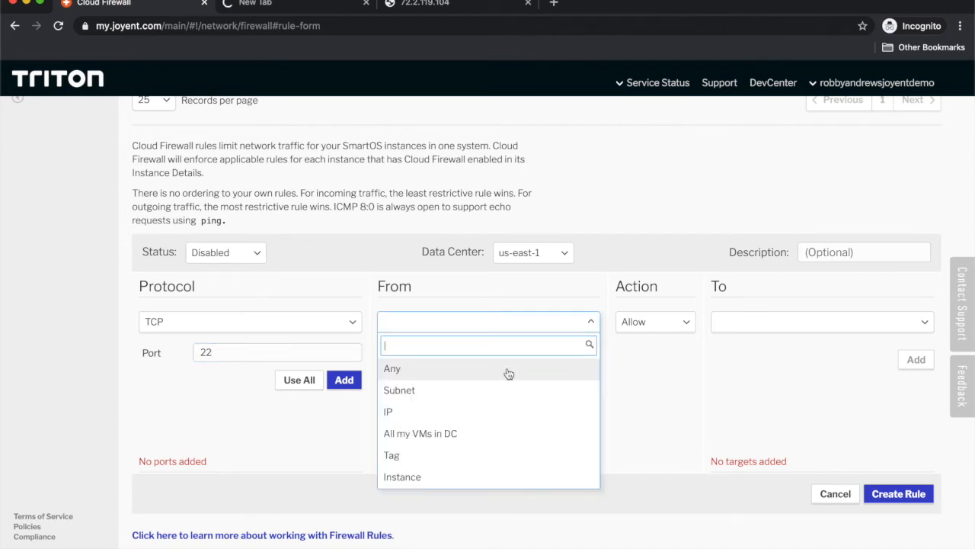
pyautogui.click(503, 370)
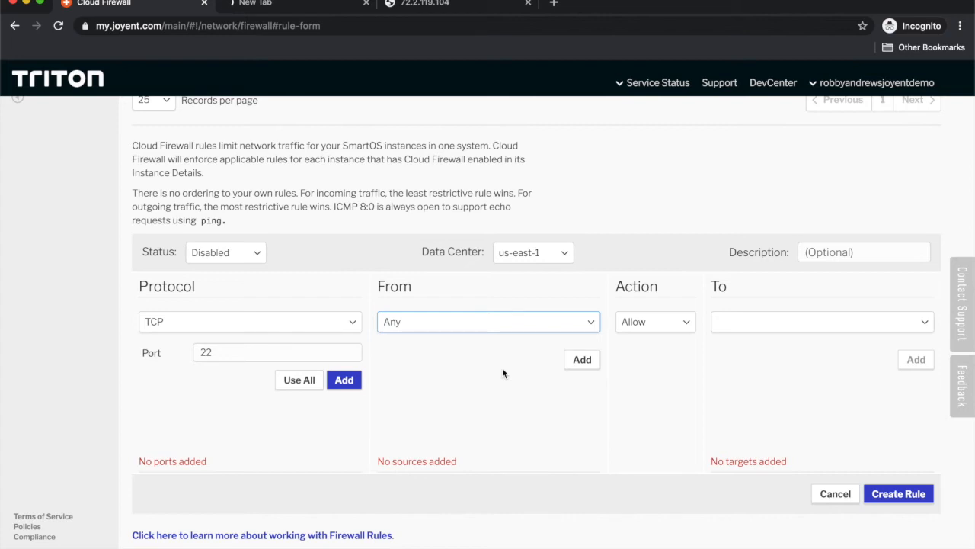
# - Create the port 22 rule with the action Block and the instance webtest2 as its target
pyautogui.click(674, 329)
pyautogui.click(668, 359)
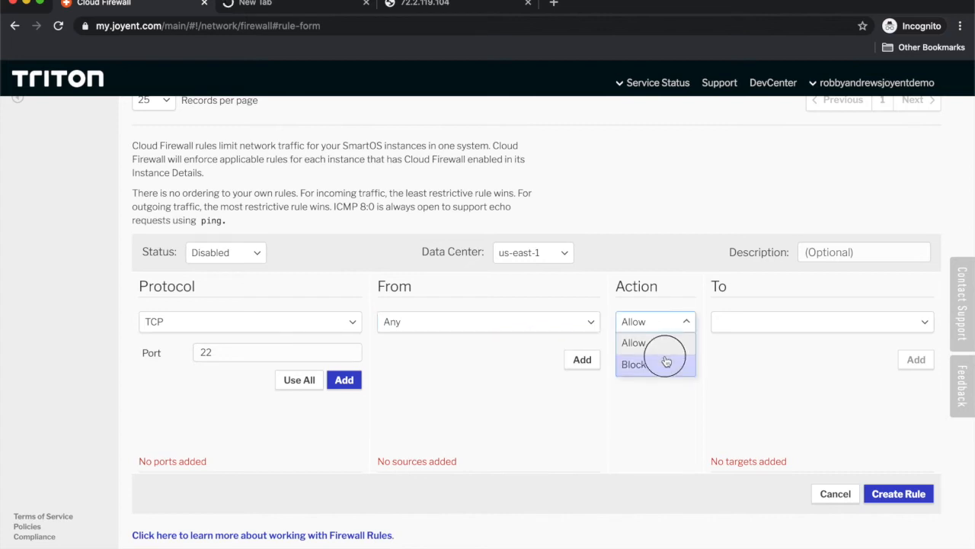
pyautogui.click(750, 333)
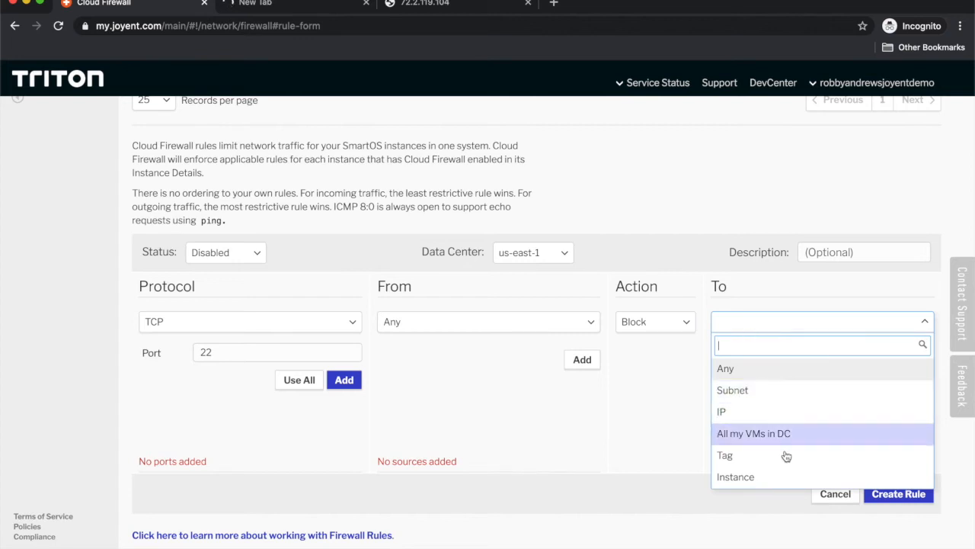
pyautogui.click(745, 476)
pyautogui.click(806, 363)
pyautogui.write('web')
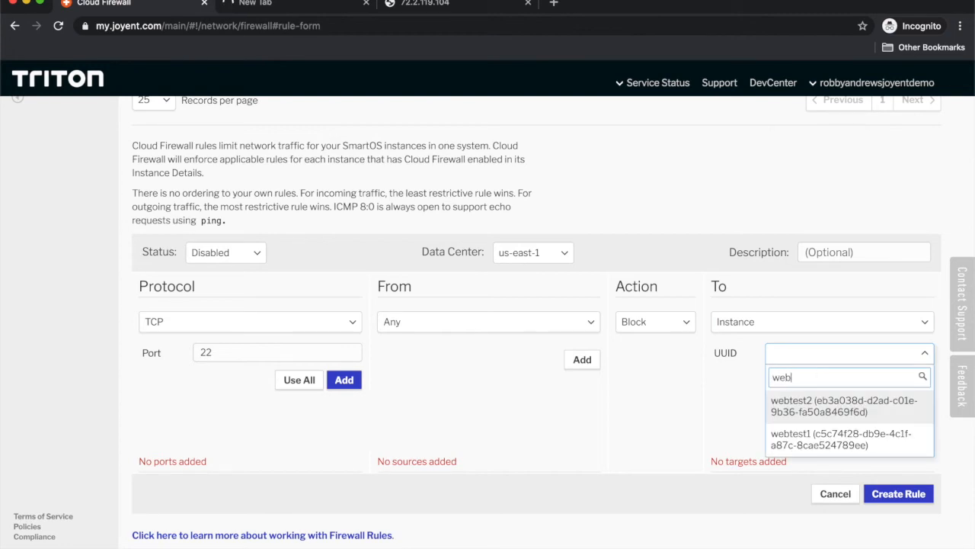
pyautogui.write('test')
pyautogui.click(829, 402)
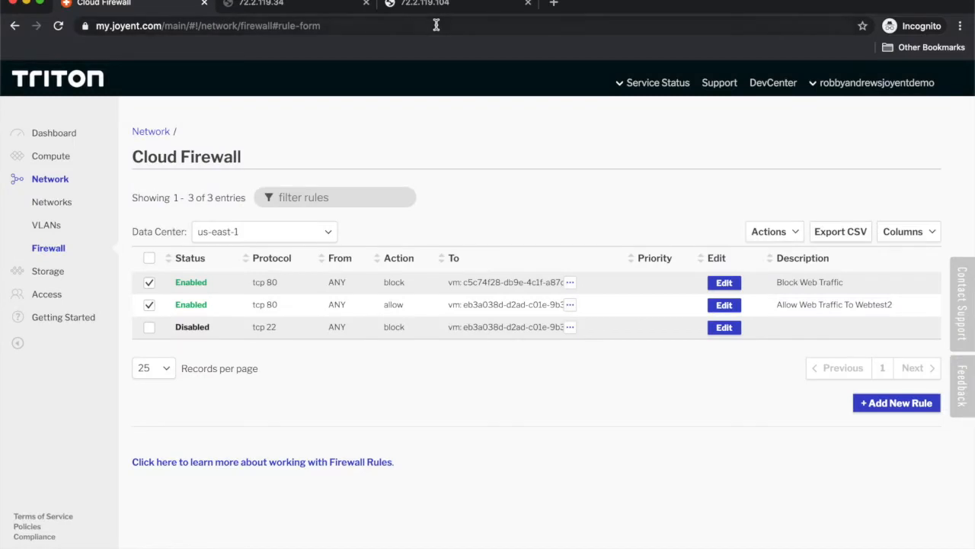
# - Enable the new rule that blocks TCP port 22 to webtest2
pyautogui.click(149, 327)
pyautogui.click(791, 235)
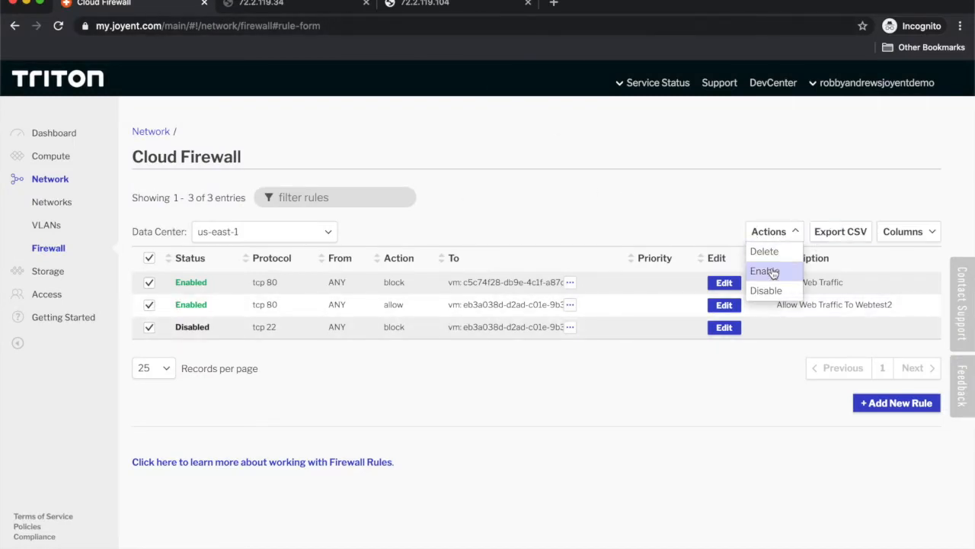
pyautogui.click(764, 271)
pyautogui.click(644, 161)
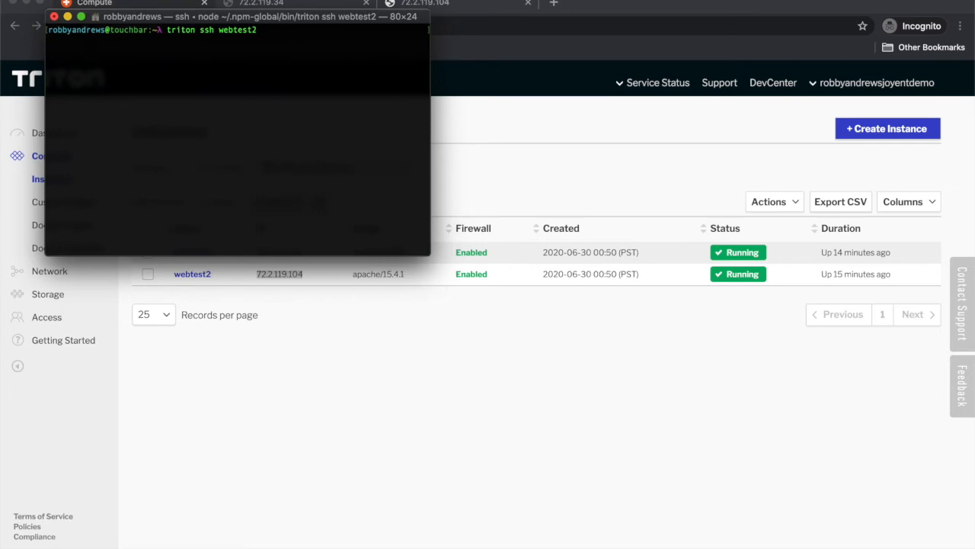
pyautogui.click(129, 417)
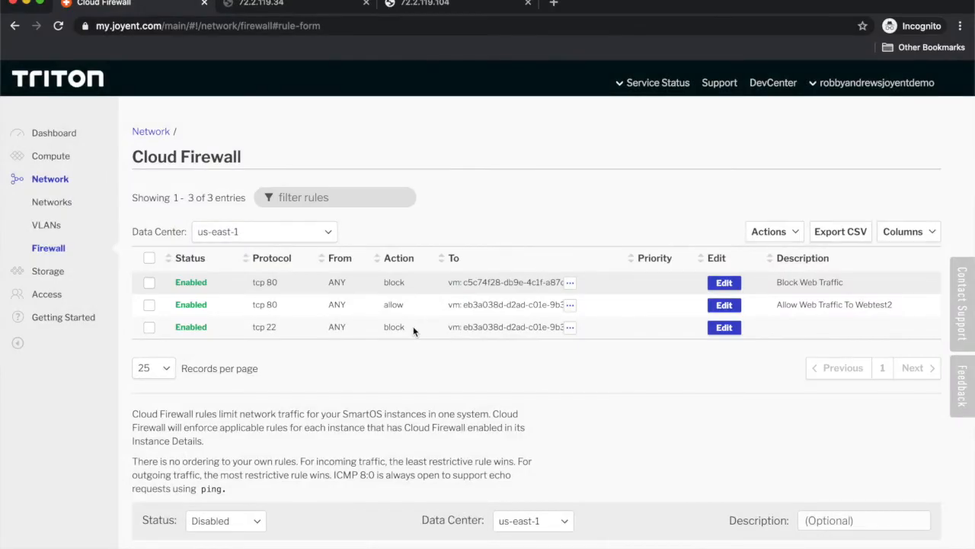
pyautogui.scroll(-4, 413, 326)
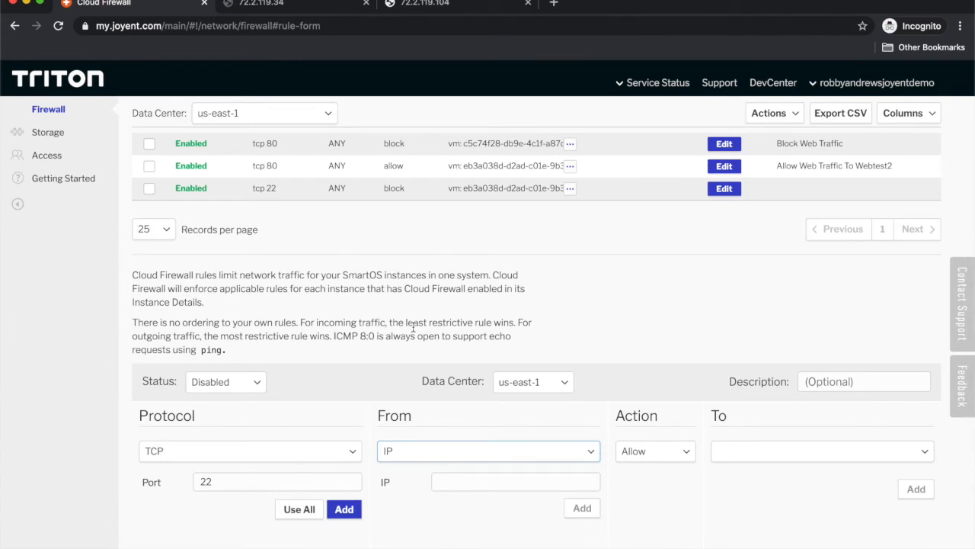
pyautogui.scroll(2, 413, 326)
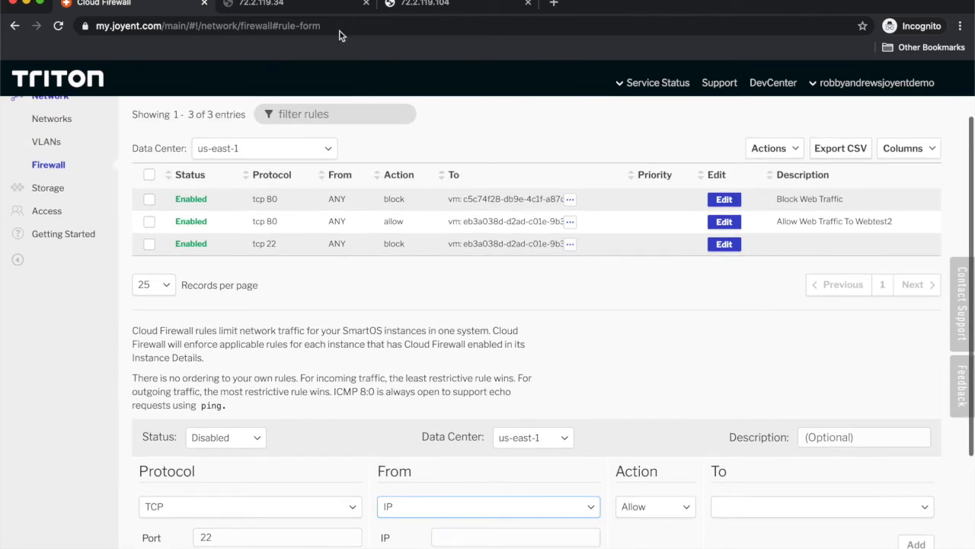
pyautogui.scroll(2, 223, 229)
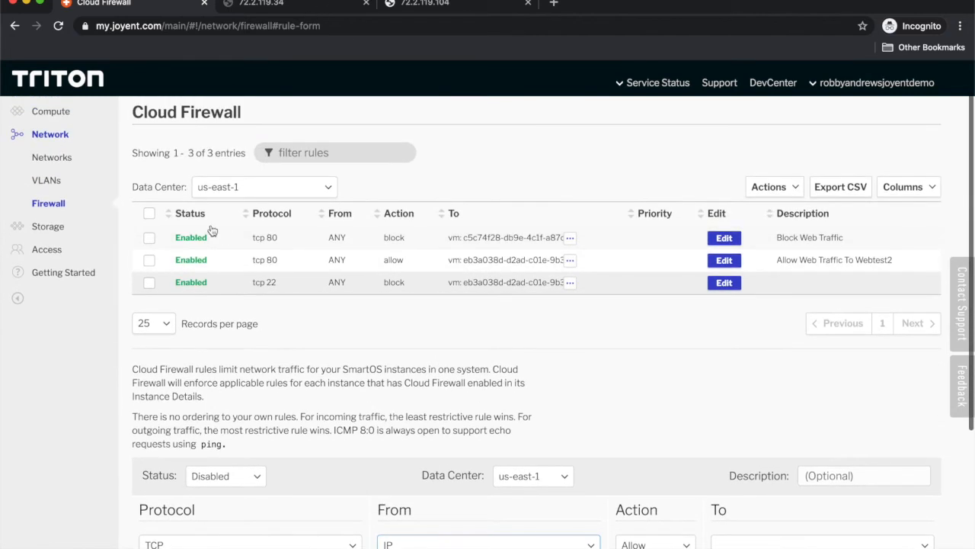
pyautogui.scroll(1, 82, 152)
# - Open webtest1's instance details and copy its My-Fabric-Network IP address, 192.168.128.8, from the network list
pyautogui.click(79, 150)
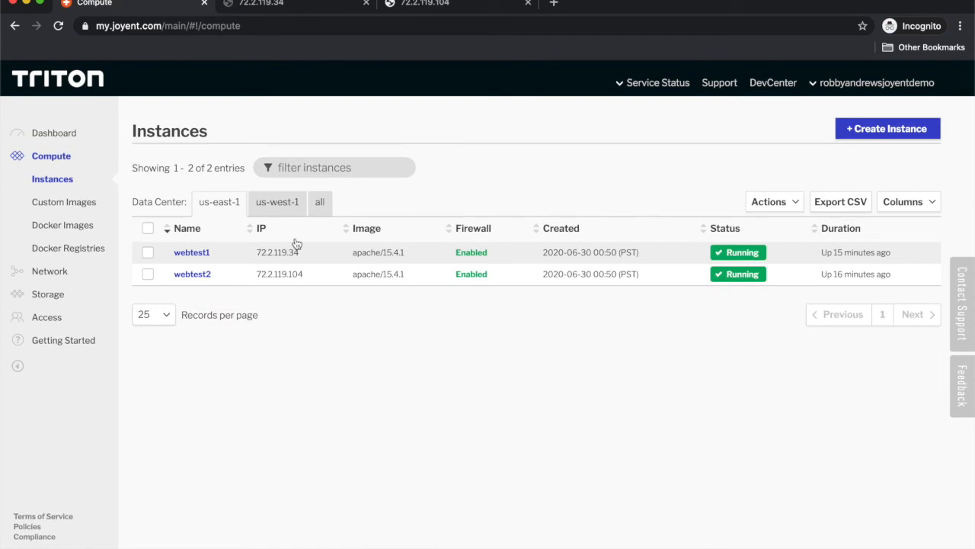
pyautogui.click(192, 252)
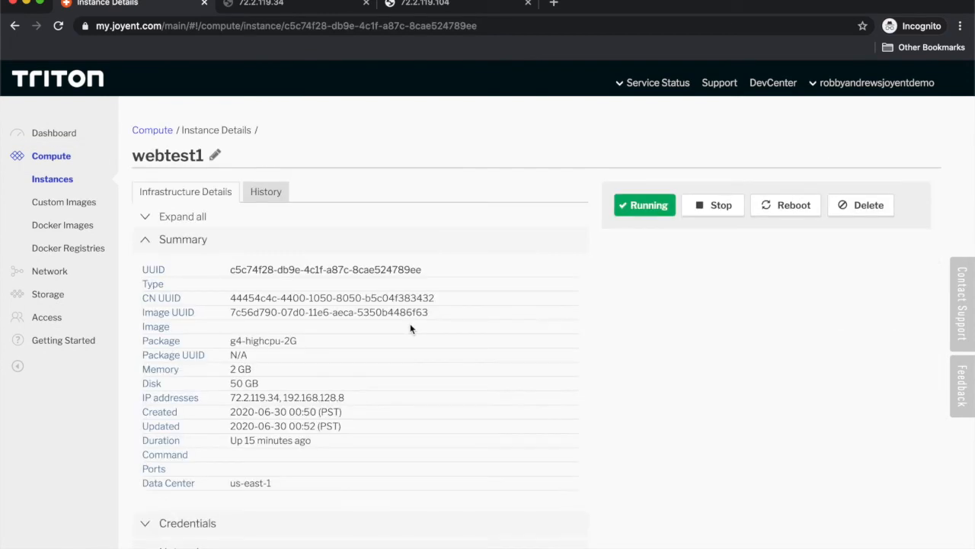
pyautogui.scroll(-5, 410, 323)
pyautogui.scroll(-2, 410, 329)
pyautogui.click(223, 357)
pyautogui.scroll(-3, 361, 449)
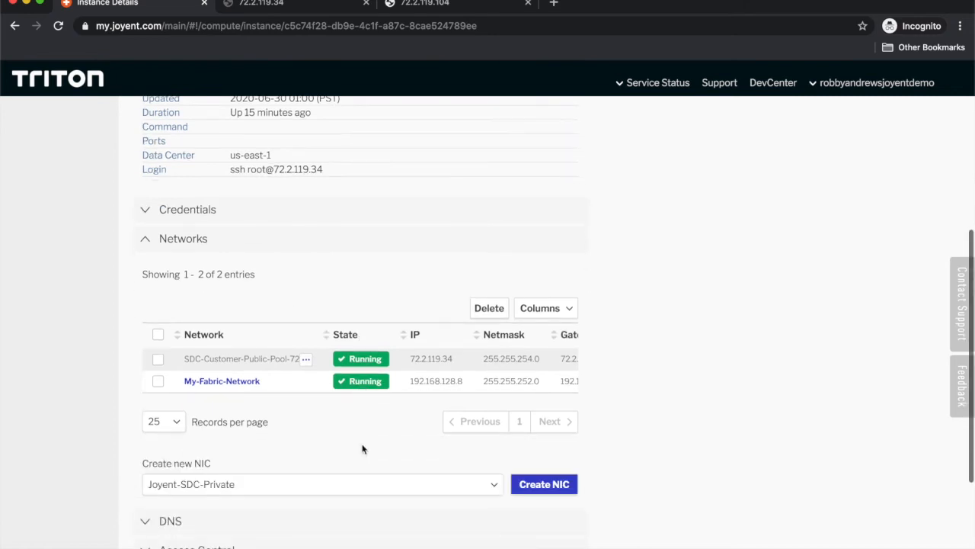
pyautogui.moveTo(464, 381); pyautogui.dragTo(408, 380)
pyautogui.hotkey('ctrl', 'c')
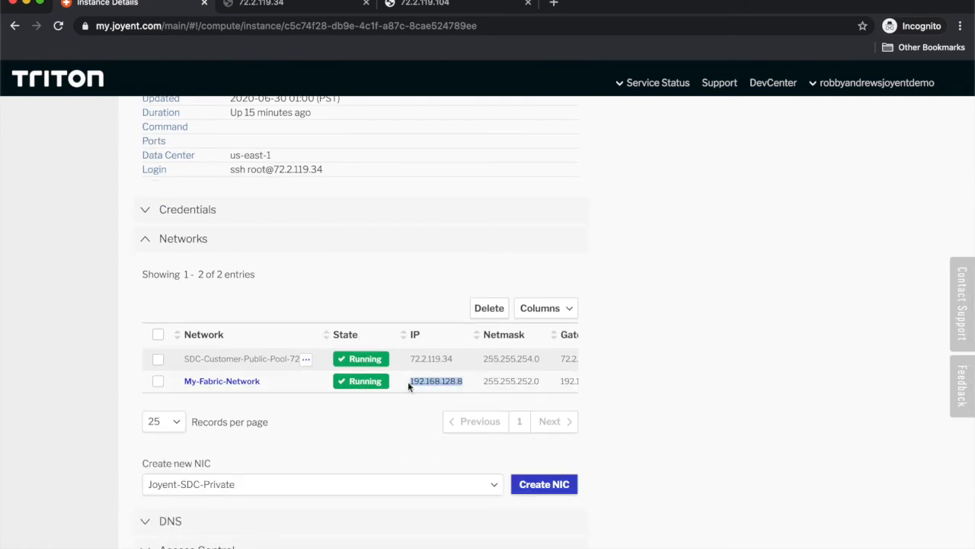
# - Leave webtest1's details and open the Cloud Firewall rules of the network section
pyautogui.scroll(8, 292, 203)
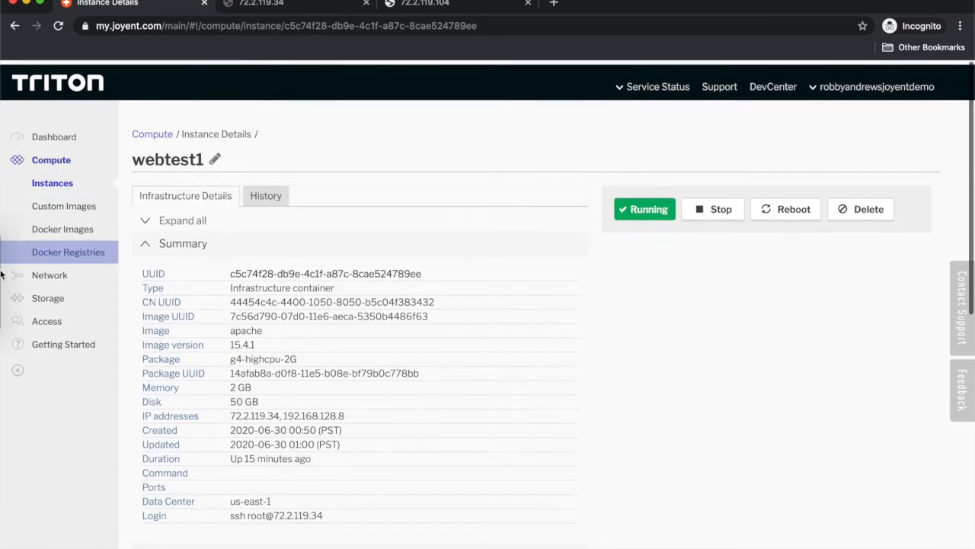
pyautogui.click(49, 272)
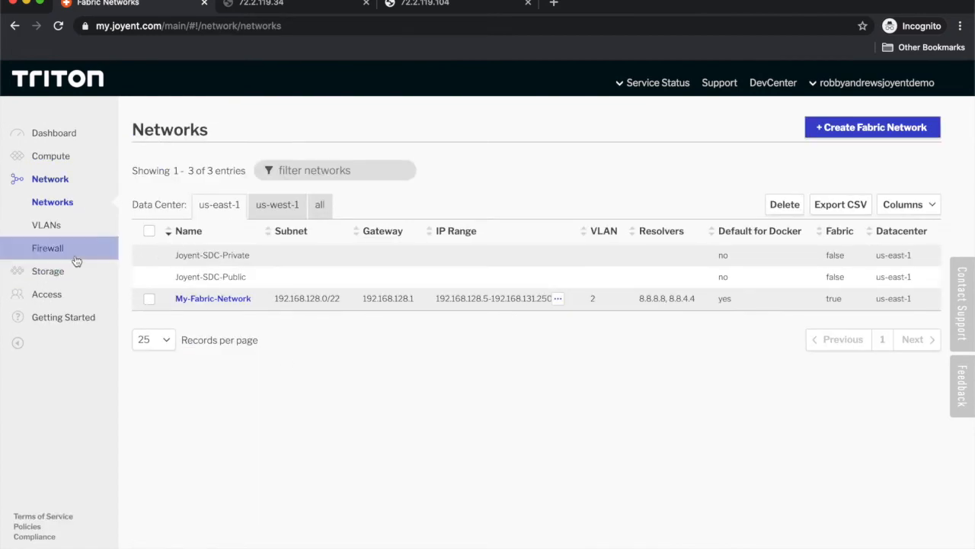
pyautogui.click(47, 248)
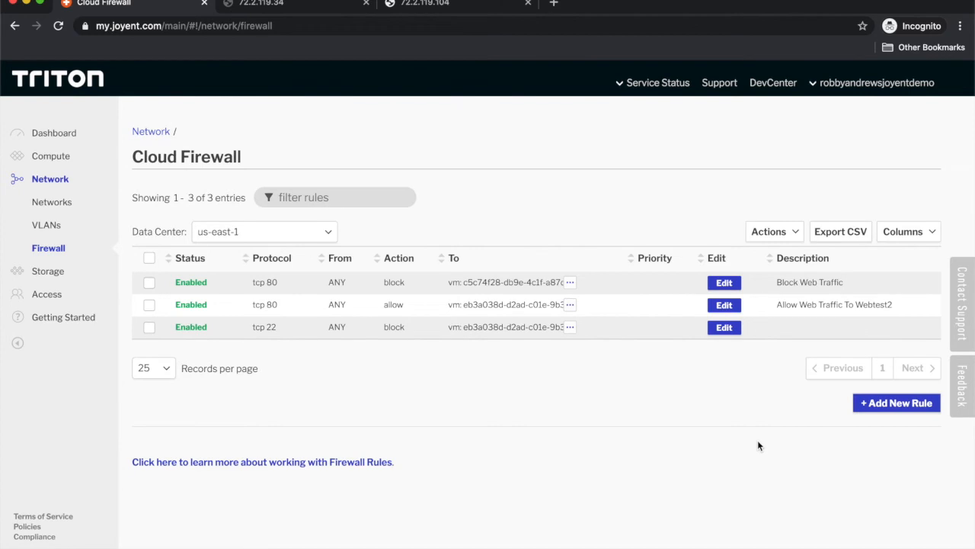
# - Start a new firewall rule and add TCP port 22 and the source IP 192.168.128.8 to it
pyautogui.click(882, 403)
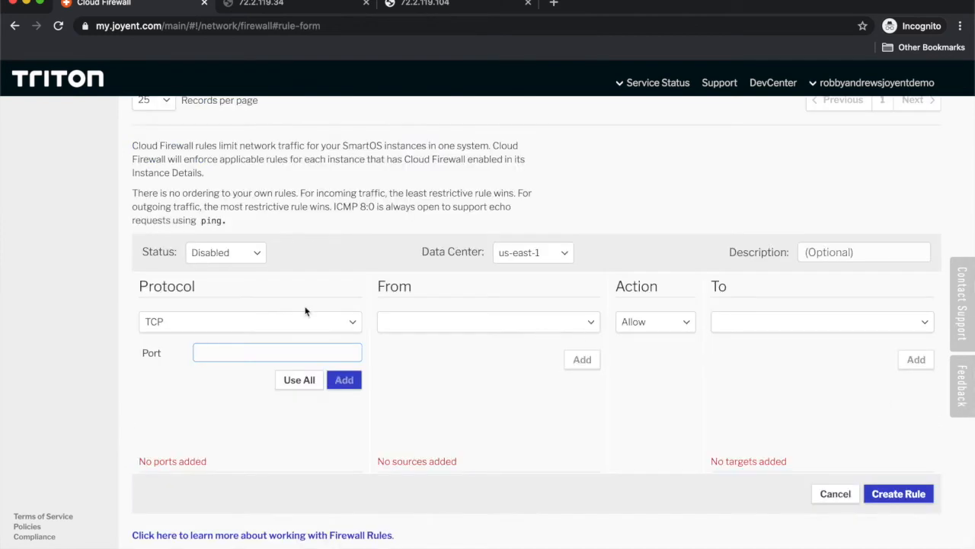
pyautogui.write('22')
pyautogui.click(457, 323)
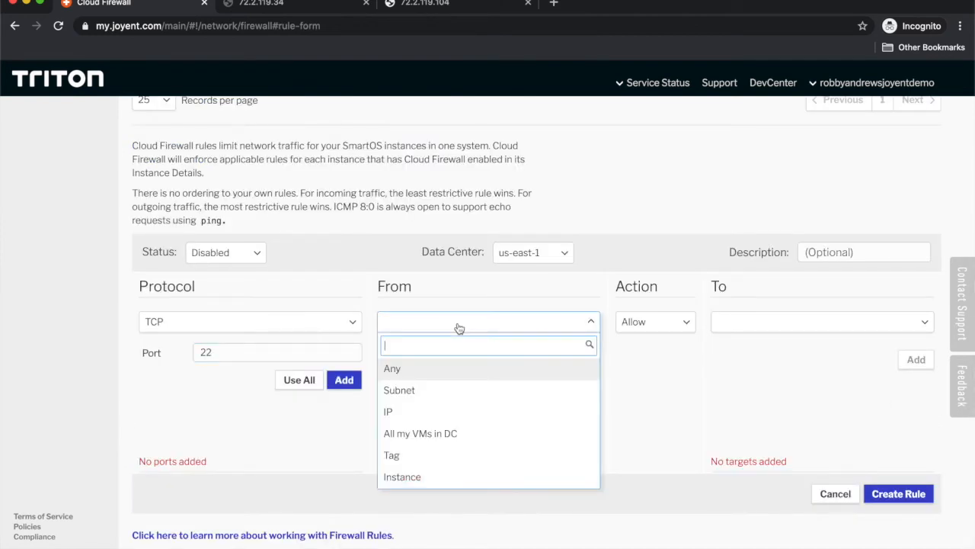
pyautogui.click(441, 411)
pyautogui.click(533, 355)
pyautogui.hotkey('ctrl', 'v')
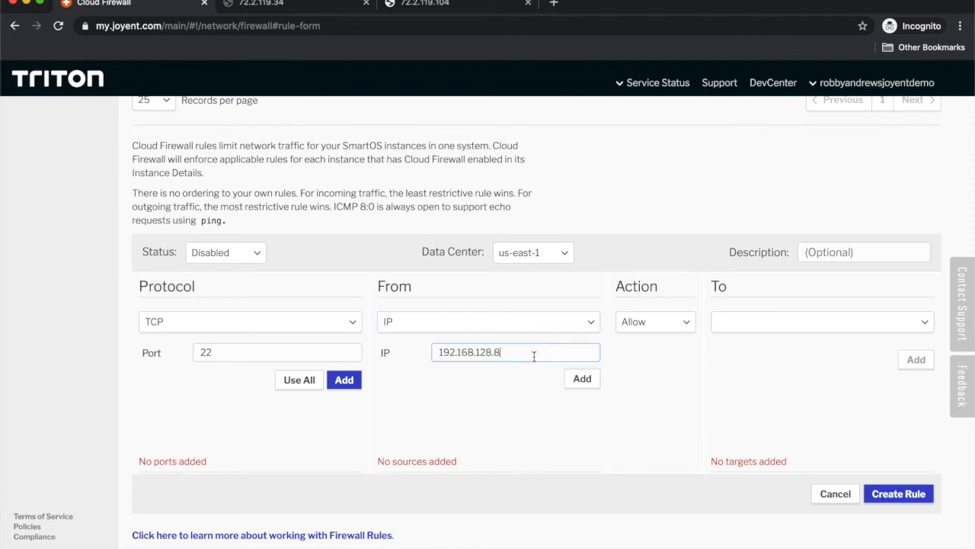
pyautogui.click(581, 377)
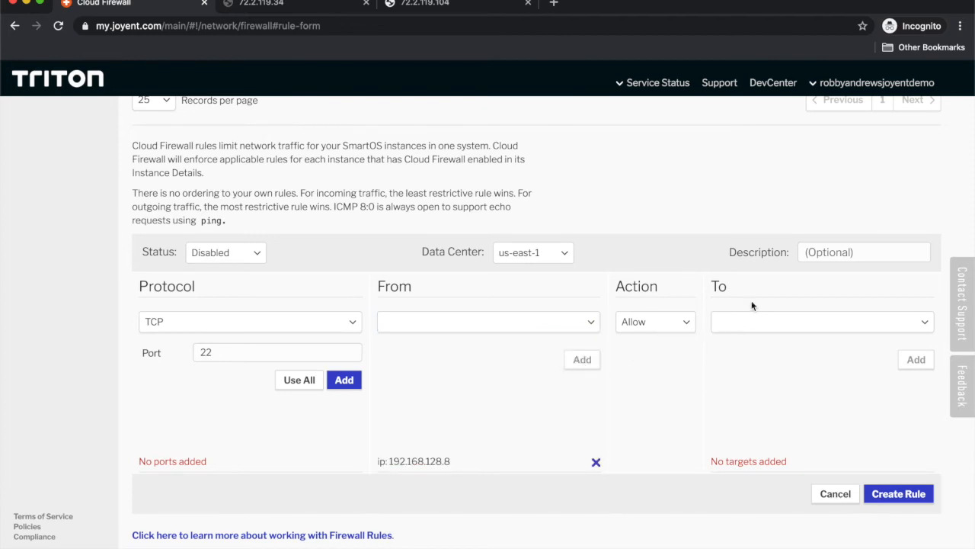
pyautogui.click(339, 377)
# - Add the instance webtest2 as the target of the new rule, keeping the action Allow
pyautogui.click(848, 319)
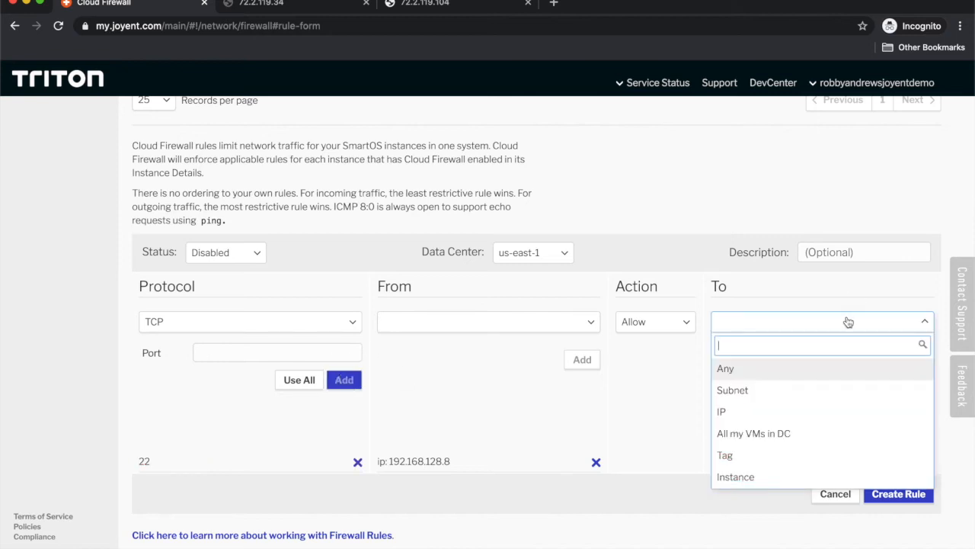
pyautogui.write('w')
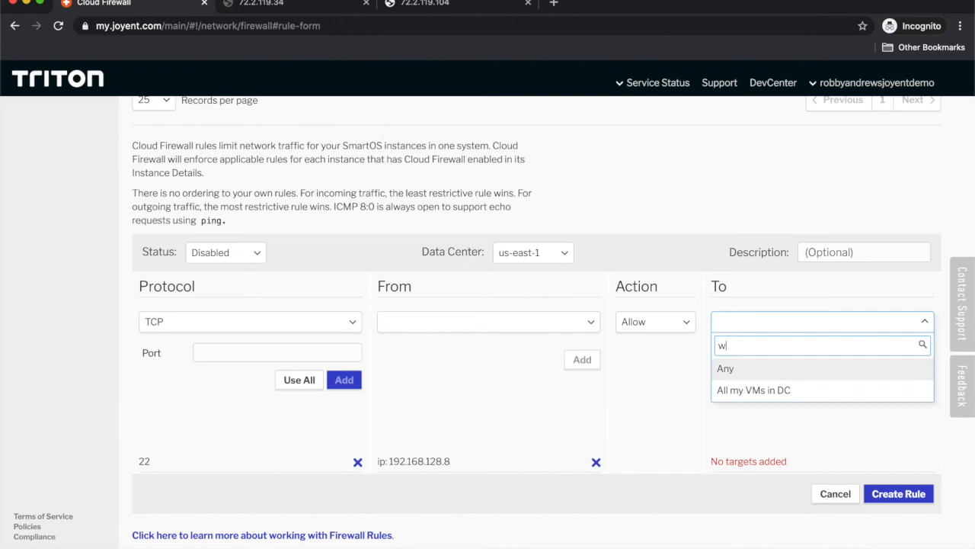
pyautogui.write('ebtest')
pyautogui.hotkey('ctrl', 'a')
pyautogui.press('BackSpace')
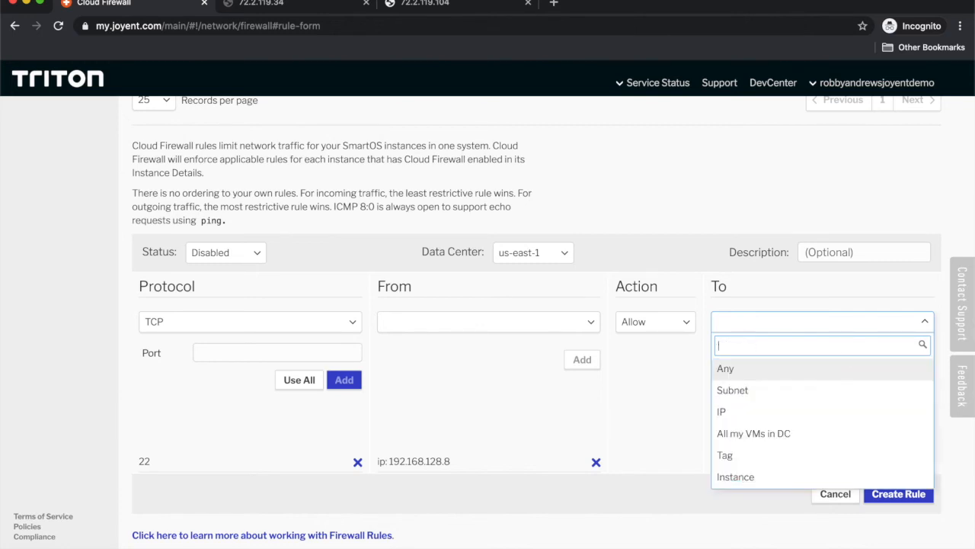
pyautogui.click(755, 477)
pyautogui.click(789, 361)
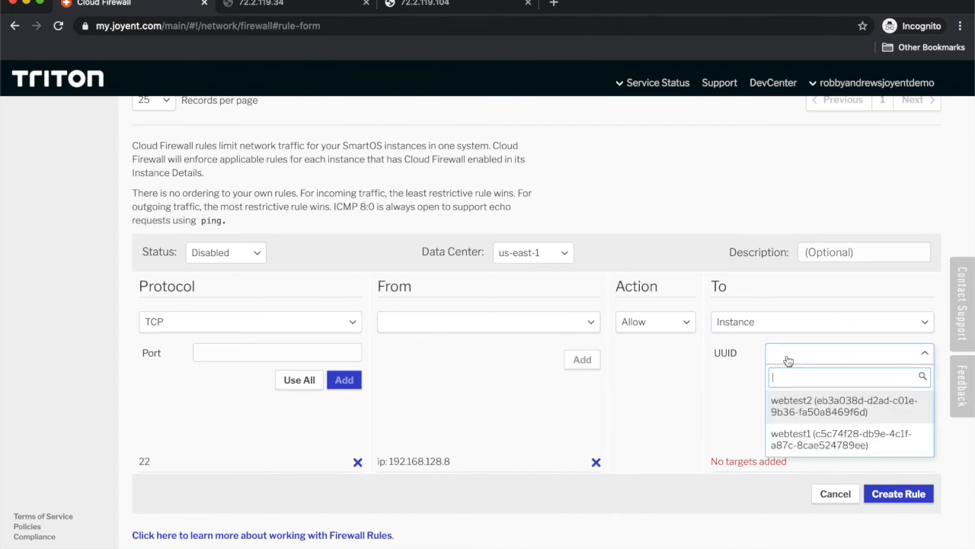
pyautogui.click(837, 406)
pyautogui.scroll(3, 638, 279)
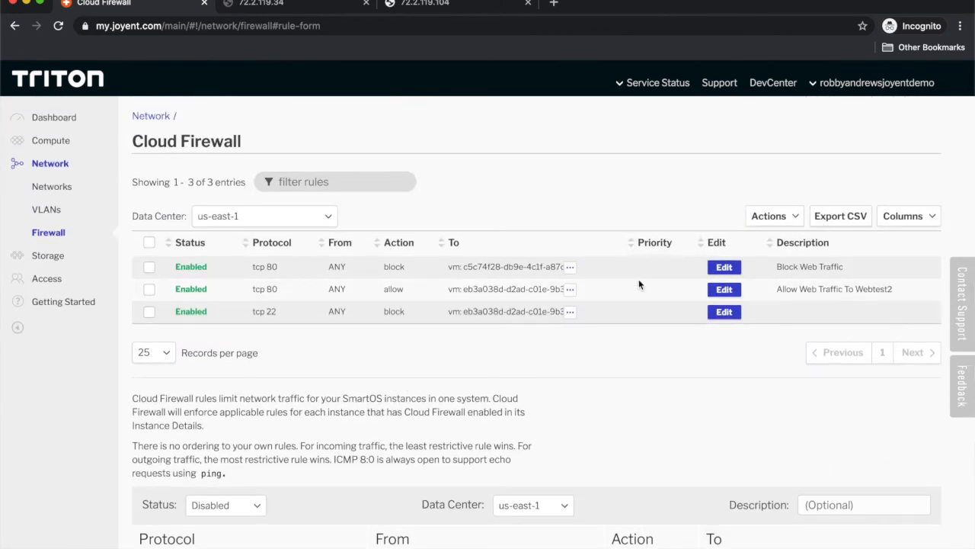
pyautogui.scroll(-3, 638, 279)
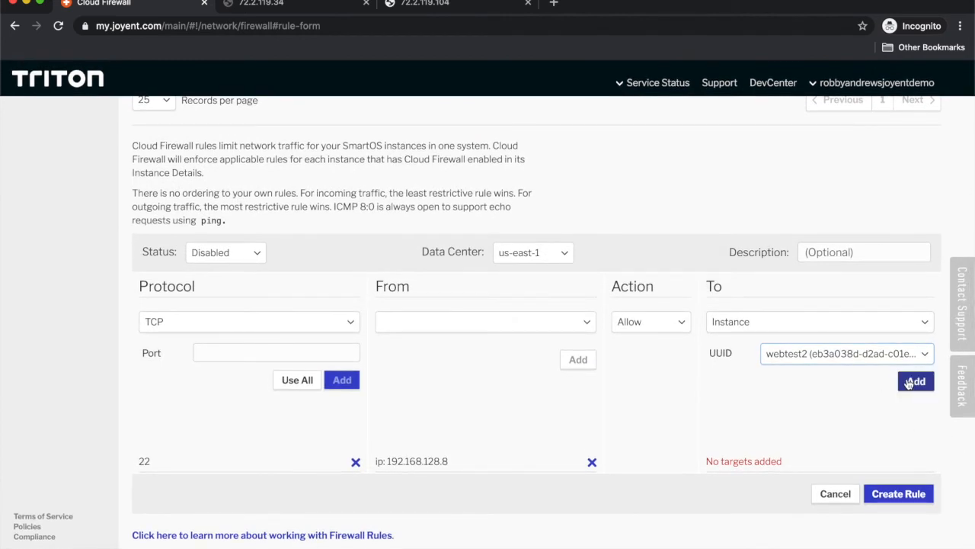
pyautogui.click(910, 385)
# - Create the rule allowing port 22 from 192.168.128.8 and make sure it is enabled
pyautogui.click(890, 493)
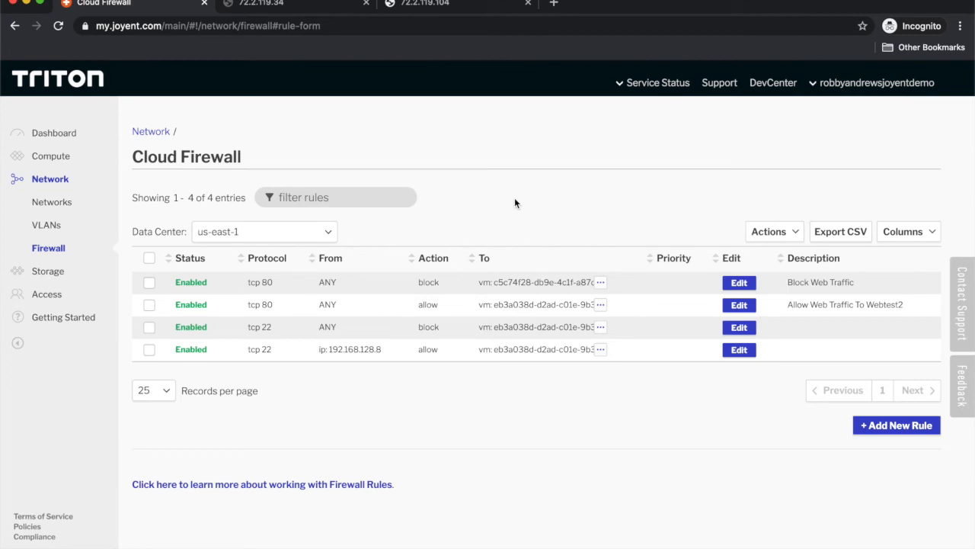
pyautogui.click(150, 349)
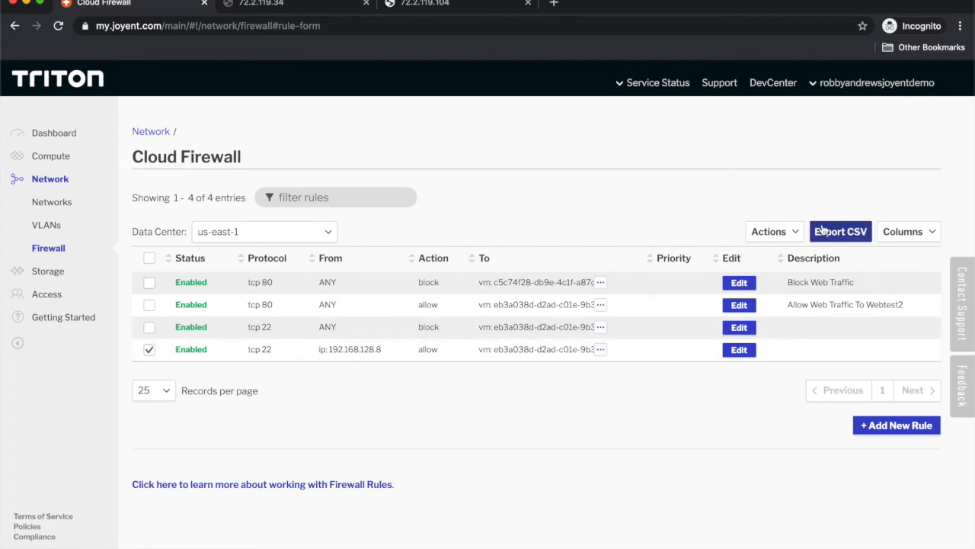
pyautogui.click(773, 231)
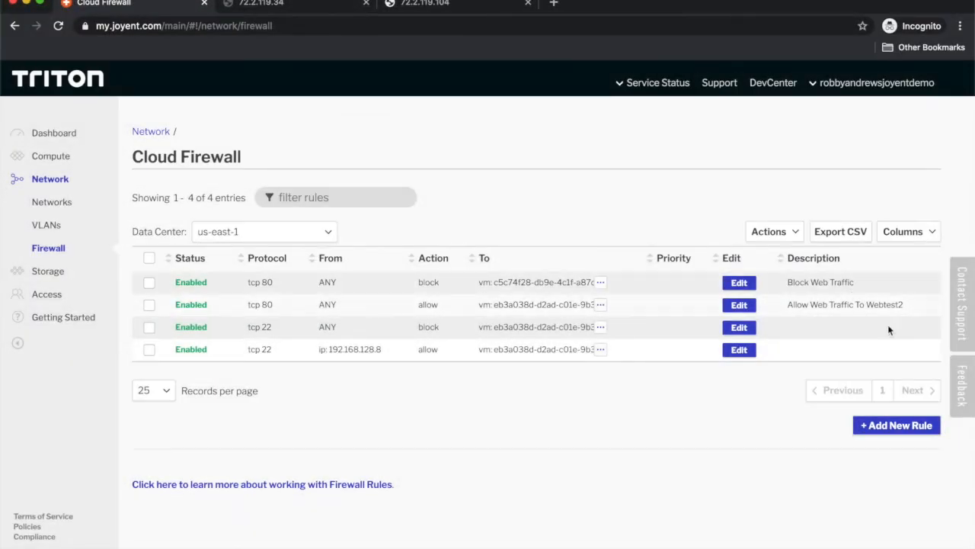
# - Start another firewall rule and add TCP port 22 with Any as the traffic source
pyautogui.click(897, 427)
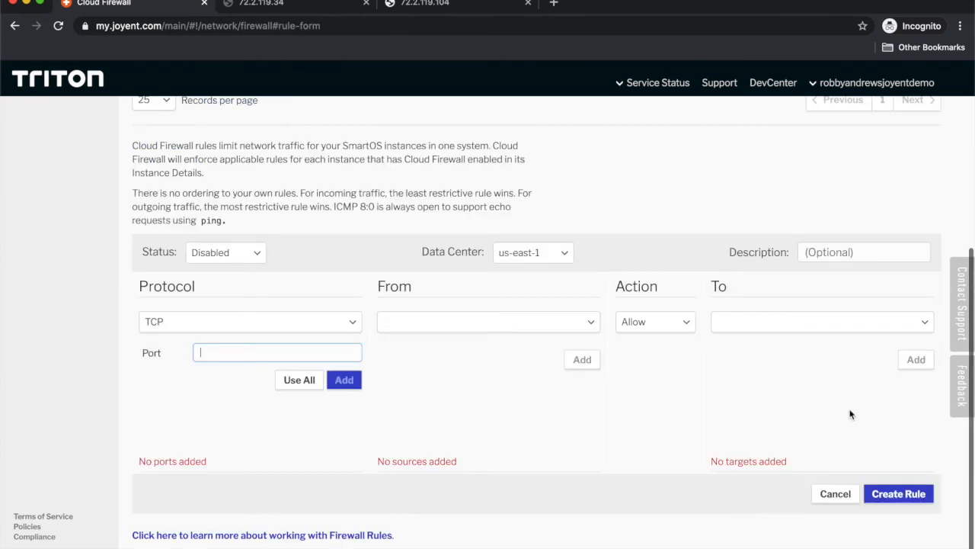
pyautogui.write('22')
pyautogui.press('Tab')
pyautogui.press('Tab')
pyautogui.press('Return')
pyautogui.click(431, 320)
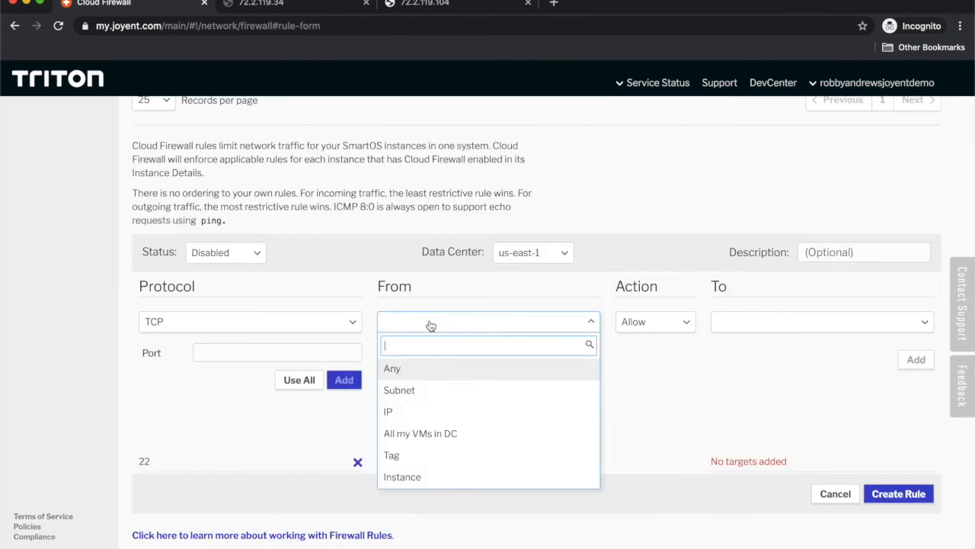
pyautogui.click(431, 369)
pyautogui.click(580, 359)
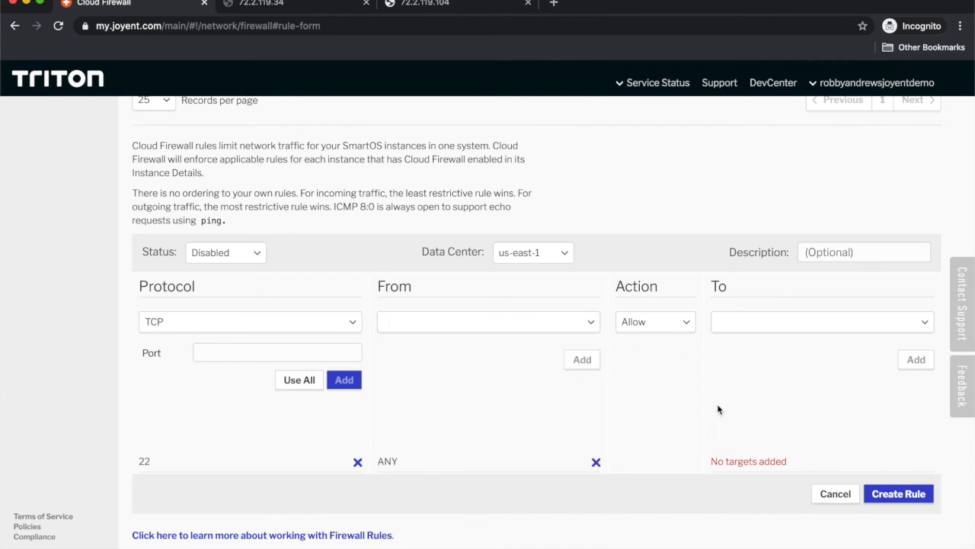
# - Add the instance webtest1 as the target of the port 22 rule and create the rule with the action Allow
pyautogui.click(727, 318)
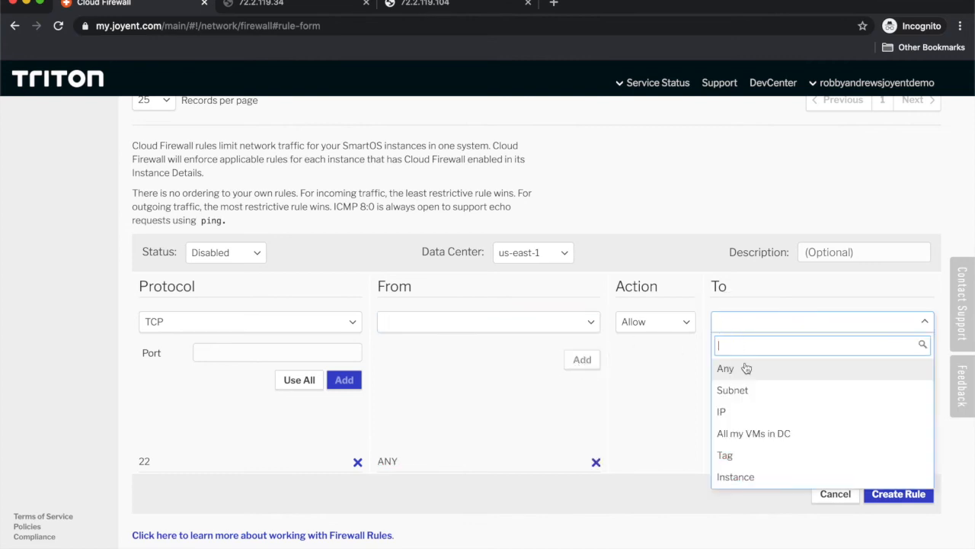
pyautogui.click(737, 477)
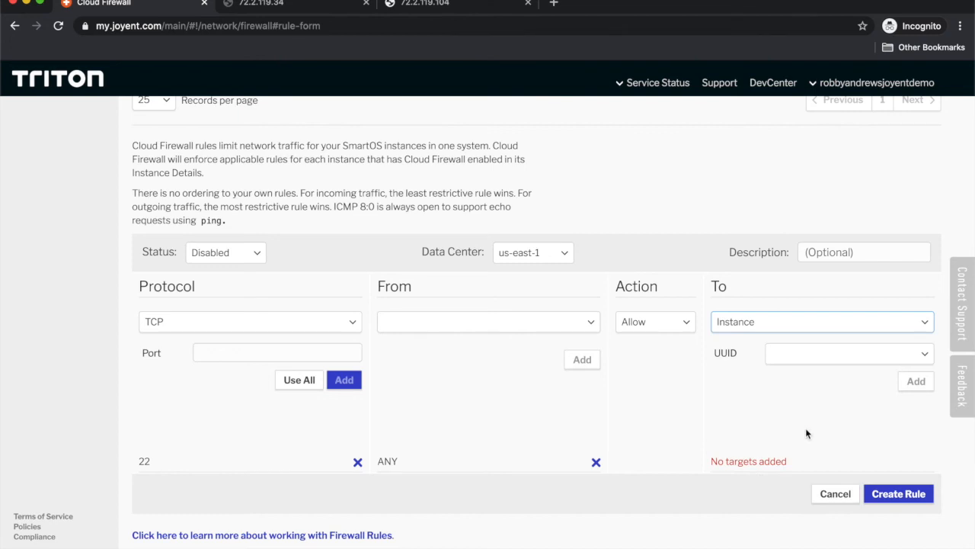
pyautogui.click(876, 352)
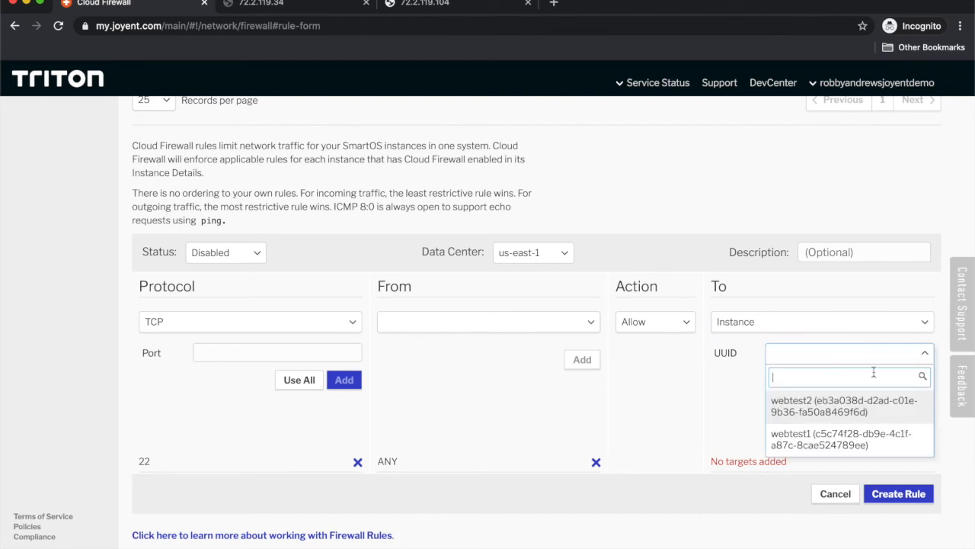
pyautogui.click(865, 438)
pyautogui.click(916, 384)
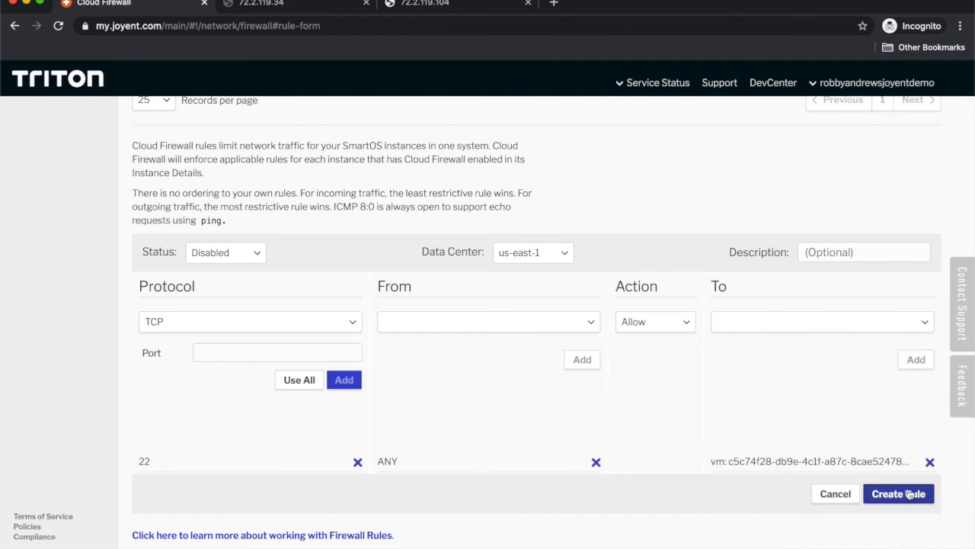
pyautogui.click(909, 494)
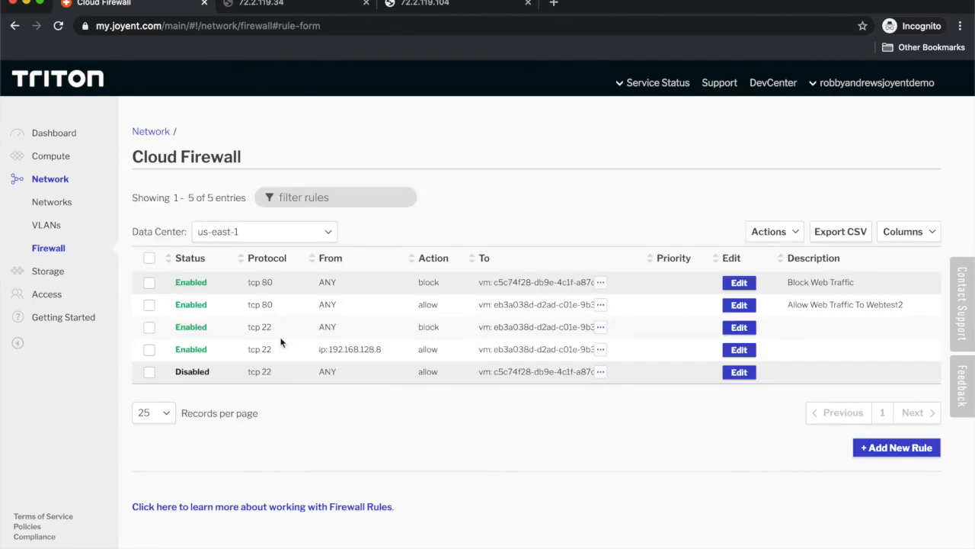
# - Enable the disabled TCP 22 allow rule for webtest1 and confirm the change
pyautogui.click(149, 371)
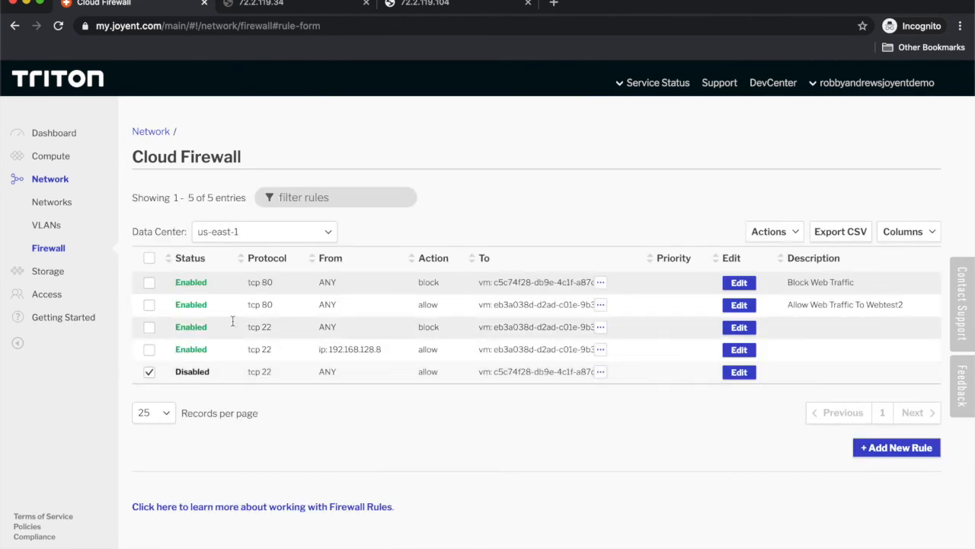
pyautogui.click(792, 231)
pyautogui.click(785, 266)
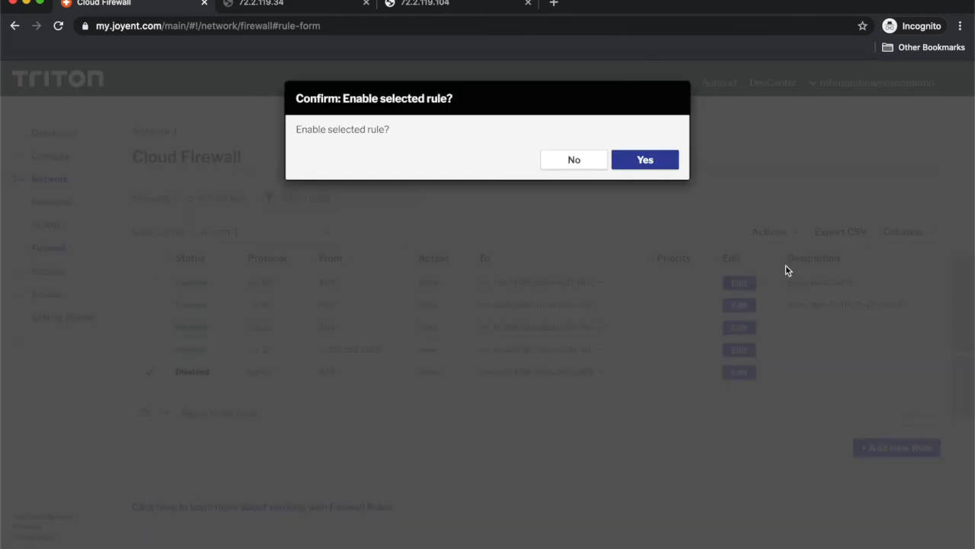
pyautogui.click(665, 158)
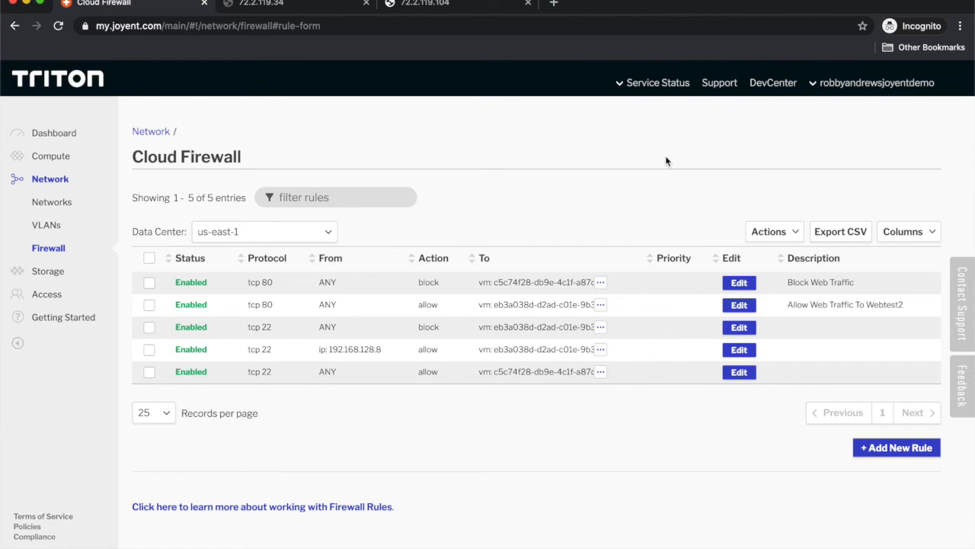
# - Switch to a Terminal window, connect to the instance with "triton ssh webtest1", and accept the host key with yes
pyautogui.press('super+Tab')
pyautogui.press('Up')
pyautogui.press('Return')
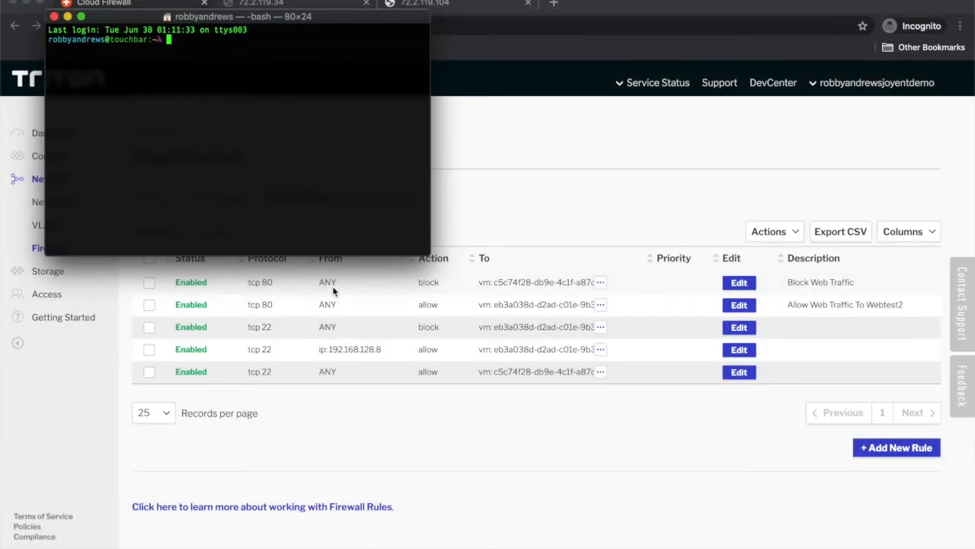
pyautogui.write('ssh')
pyautogui.press('BackSpace')
pyautogui.press('BackSpace')
pyautogui.press('BackSpace')
pyautogui.press('BackSpace')
pyautogui.write('tir')
pyautogui.press('BackSpace')
pyautogui.press('BackSpace')
pyautogui.write('riton ssh webtest1')
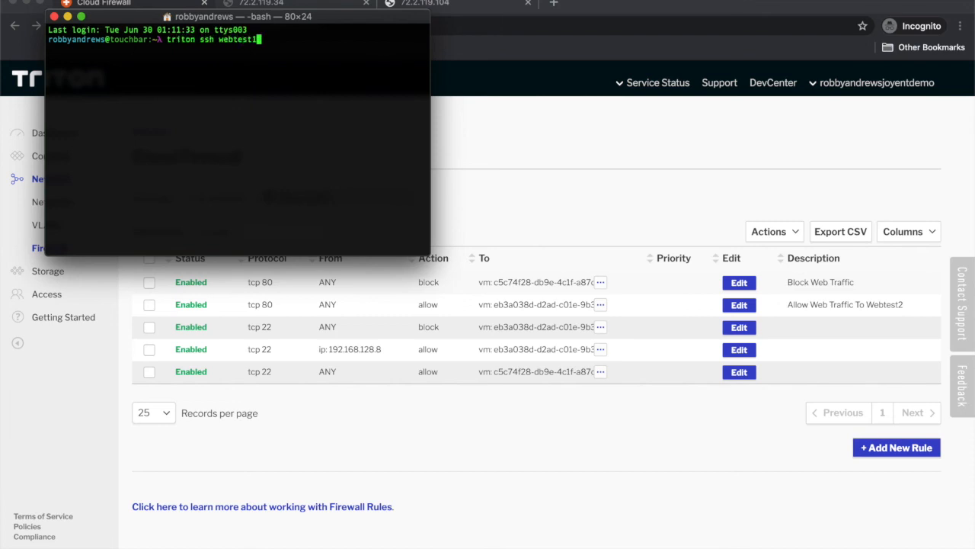
pyautogui.press('Return')
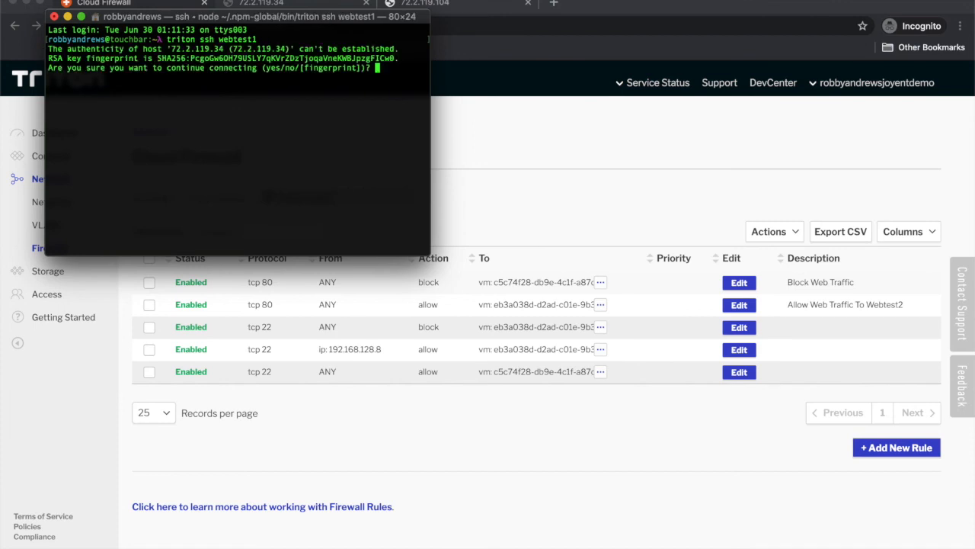
pyautogui.write('yes')
pyautogui.press('Return')
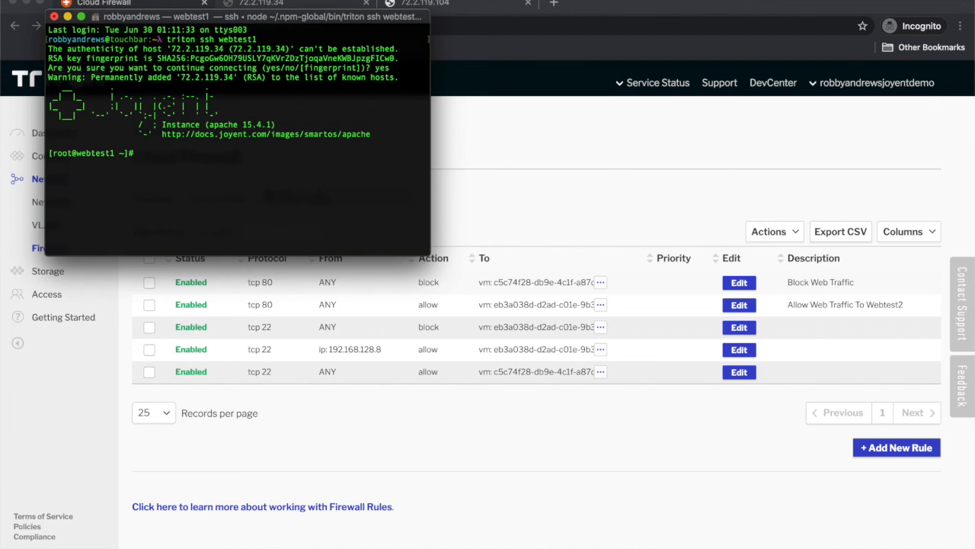
# - Open a second Terminal tab, bring up the 72.2.119.104 page in the browser, and begin an ssh command in the new tab
pyautogui.press('super+t')
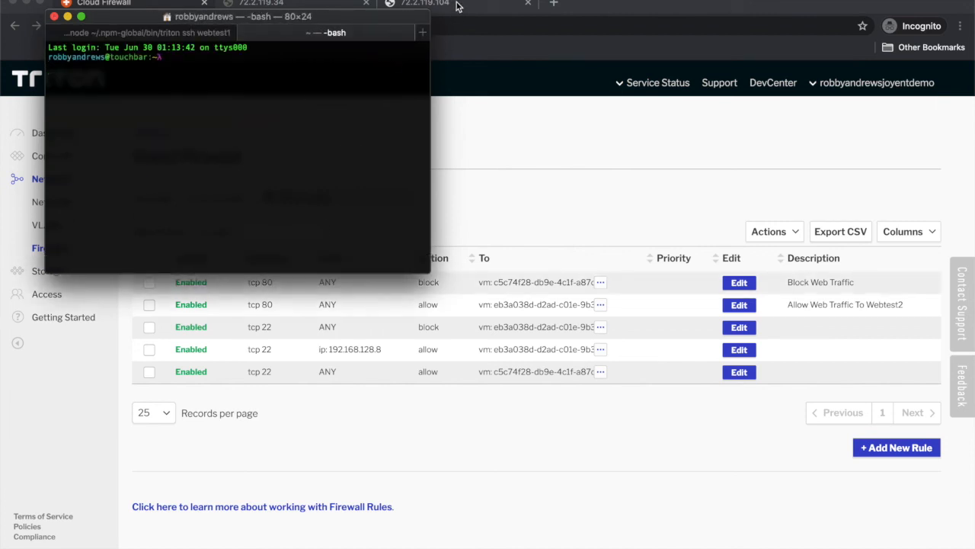
pyautogui.click(457, 6)
pyautogui.click(355, 26)
pyautogui.press('super+Tab')
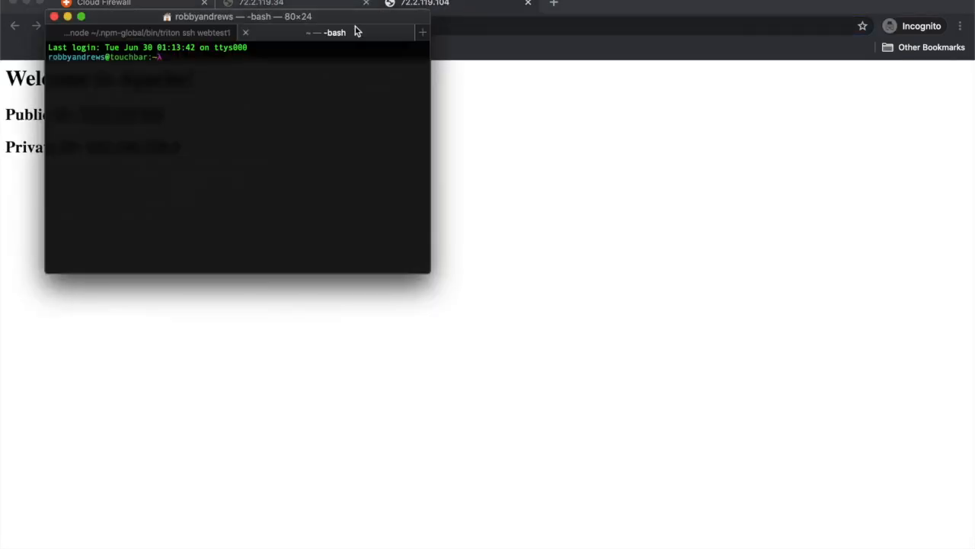
pyautogui.write('ssh')
# - Copy the public IP 72.2.119.104 from the Apache page in the browser and paste it into the ssh command in Terminal
pyautogui.click(602, 151)
pyautogui.click(119, 122)
pyautogui.hscroll(-1, 75, 112)
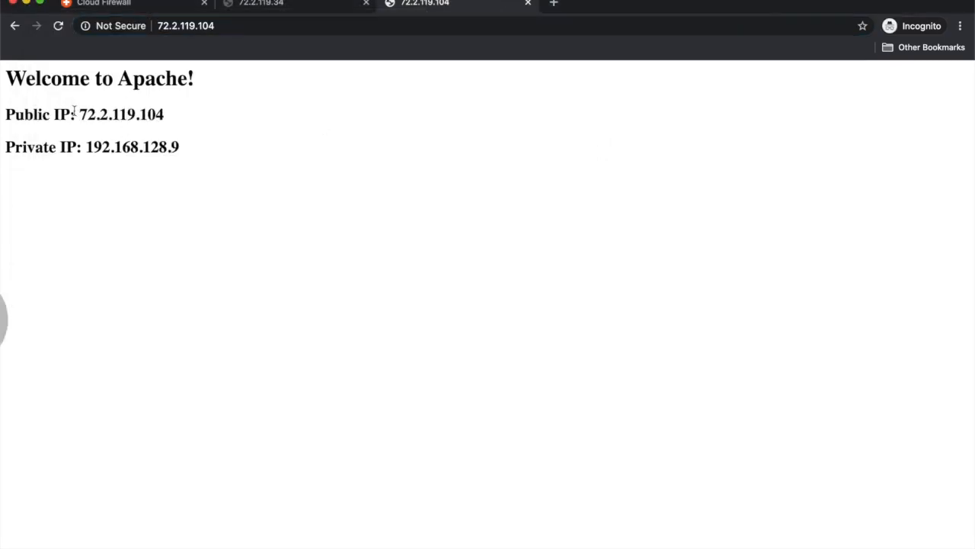
pyautogui.moveTo(82, 112); pyautogui.dragTo(163, 111)
pyautogui.press('super+c')
pyautogui.press('super+Tab')
pyautogui.press('super+v')
pyautogui.press('Left')
pyautogui.press('Left')
pyautogui.press('Left')
pyautogui.press('Left')
pyautogui.press('Left')
pyautogui.press('Left')
pyautogui.press('Left')
pyautogui.press('Left')
pyautogui.press('Left')
pyautogui.press('Left')
pyautogui.press('Left')
pyautogui.press('Left')
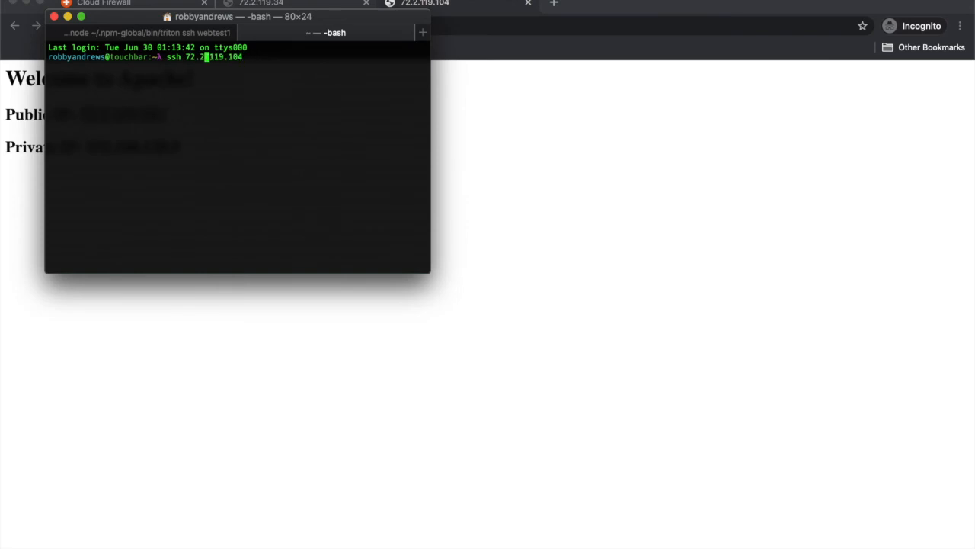
pyautogui.write('root')
pyautogui.write('@')
pyautogui.press('Return')
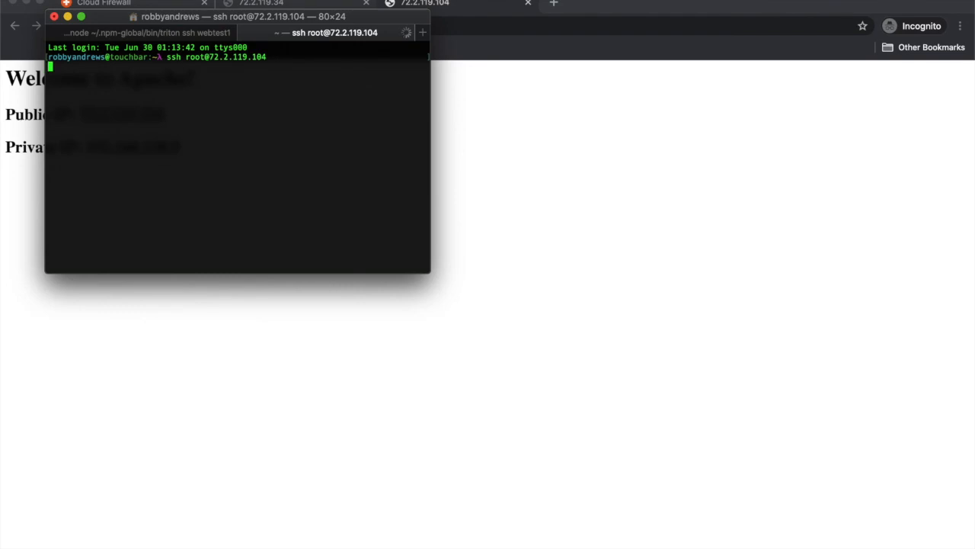
# - Return to the webtest1 SSH session and run ifconfig to check its network addresses
pyautogui.click(185, 35)
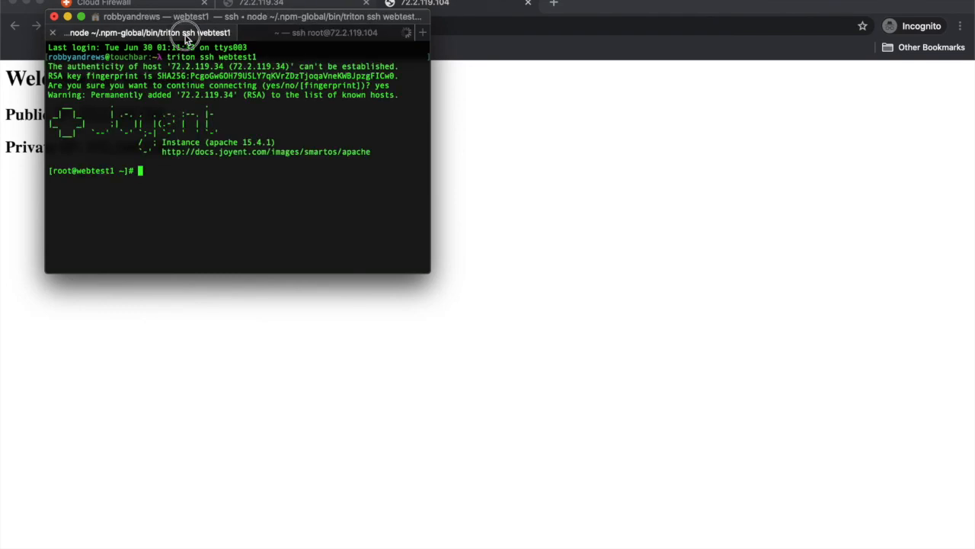
pyautogui.write('ifconfig')
pyautogui.press('Return')
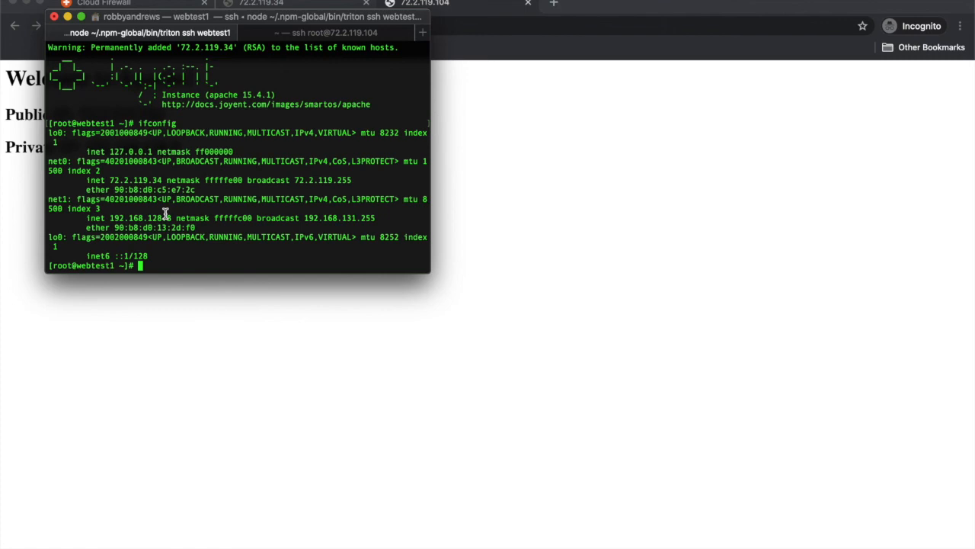
pyautogui.click(648, 235)
pyautogui.click(190, 155)
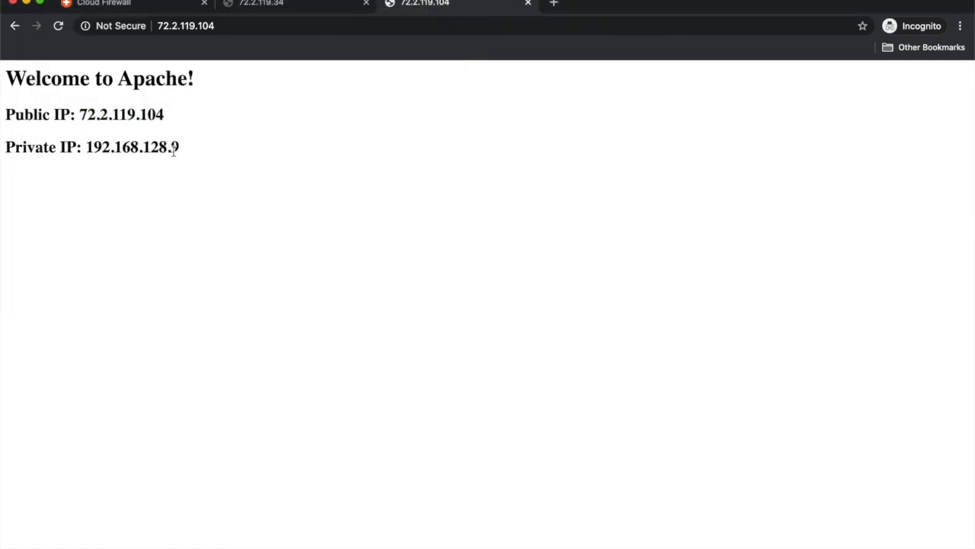
pyautogui.press('super+Tab')
pyautogui.write('ssh root')
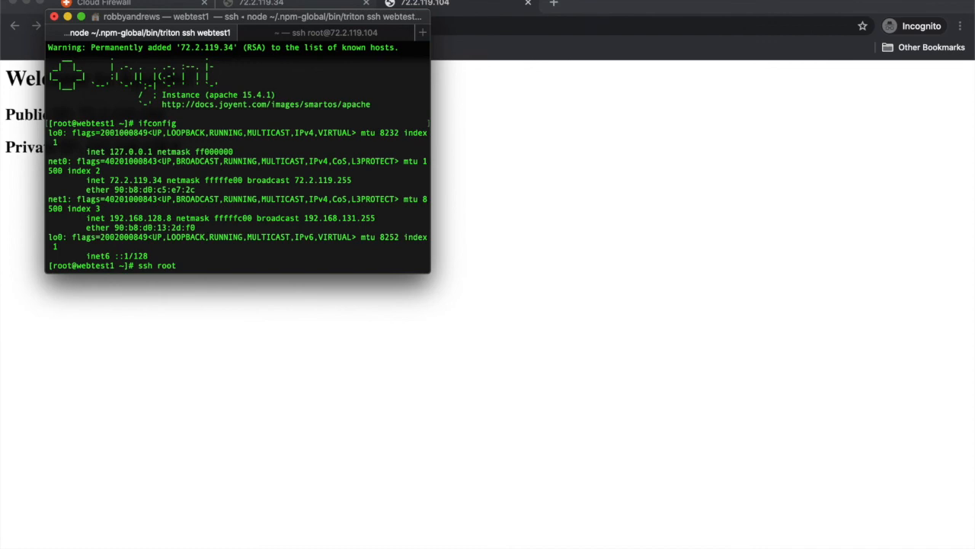
pyautogui.moveTo(181, 148); pyautogui.dragTo(84, 150)
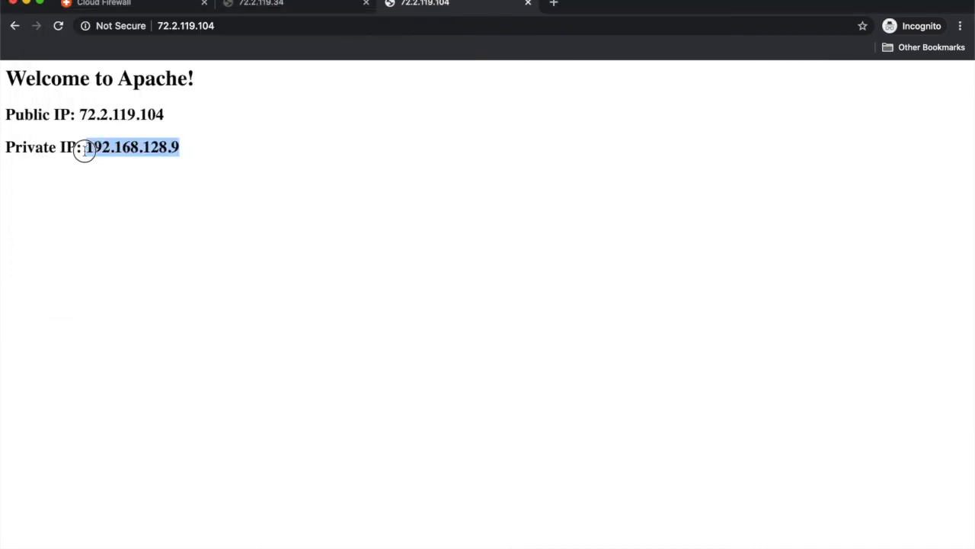
pyautogui.press('super+c')
pyautogui.press('super+Tab')
pyautogui.write('@')
pyautogui.press('super+v')
pyautogui.press('Return')
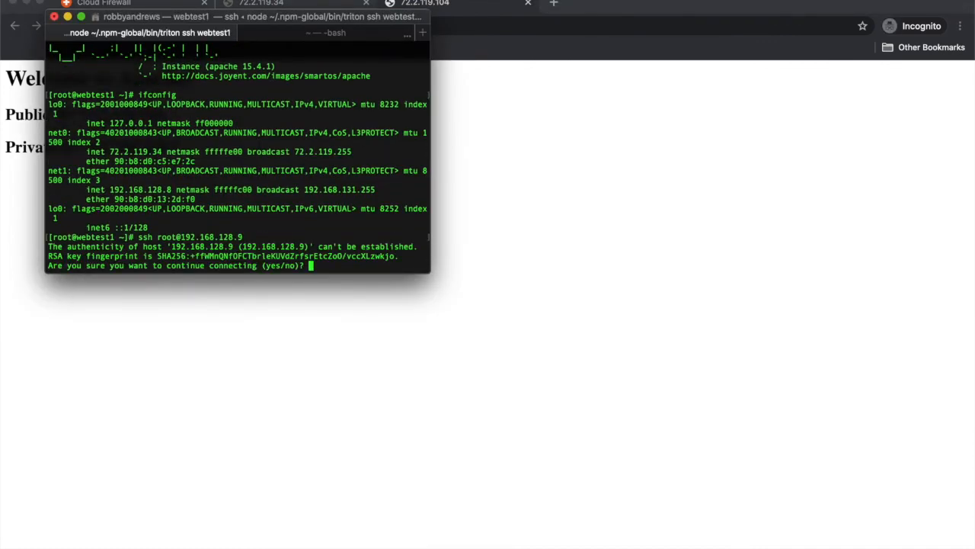
pyautogui.write('yes')
pyautogui.press('Return')
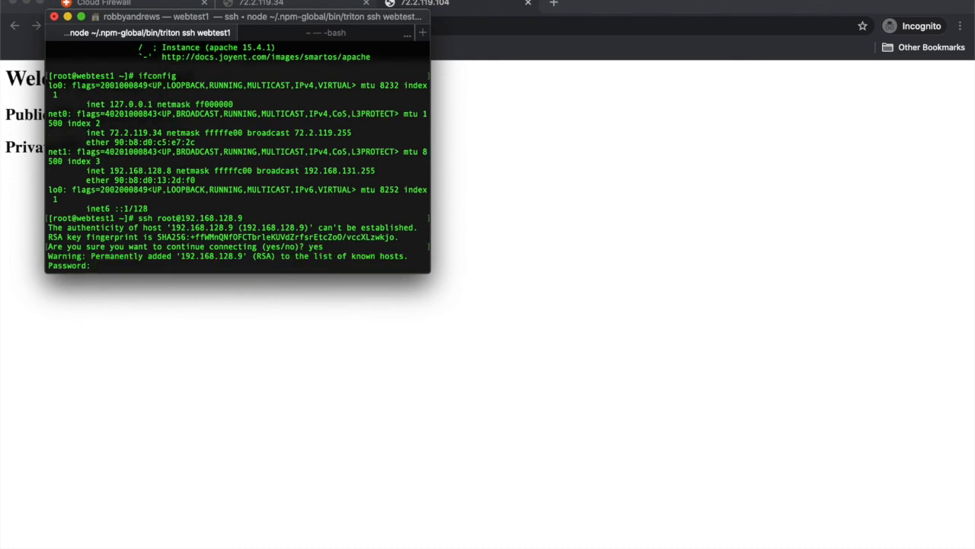